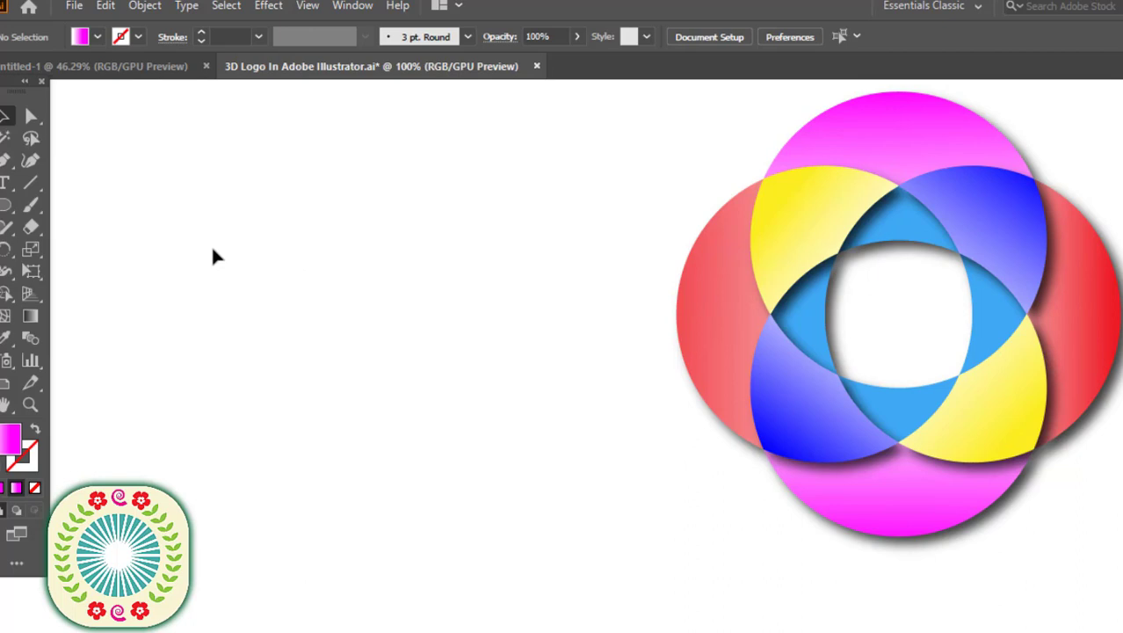
Draw a circle about 202 px in diameter and position it on the blank canvas to the left of the reference logo.
{"action": "left_click", "coordinate": [7, 207]}
{"action": "left_click_drag", "start_coordinate": [179, 210], "coordinate": [287, 292]}
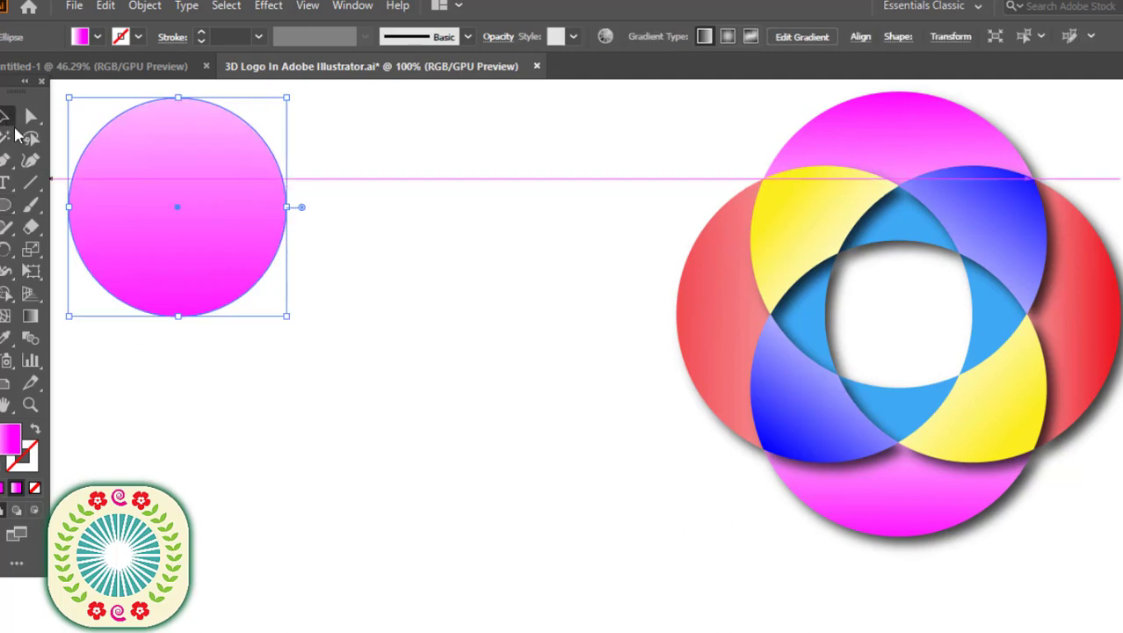
{"action": "left_click_drag", "start_coordinate": [140, 168], "coordinate": [190, 231]}
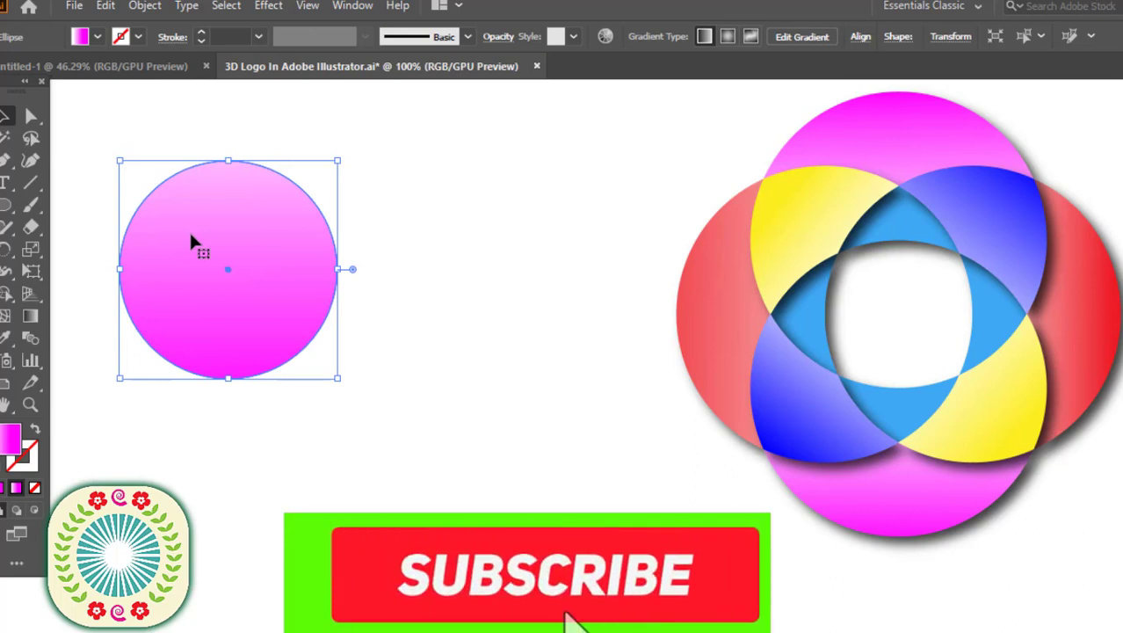
Duplicate the circle horizontally to the right by half its width and fill the copy with cyan.
{"action": "left_click_drag", "start_coordinate": [222, 288], "coordinate": [337, 307]}
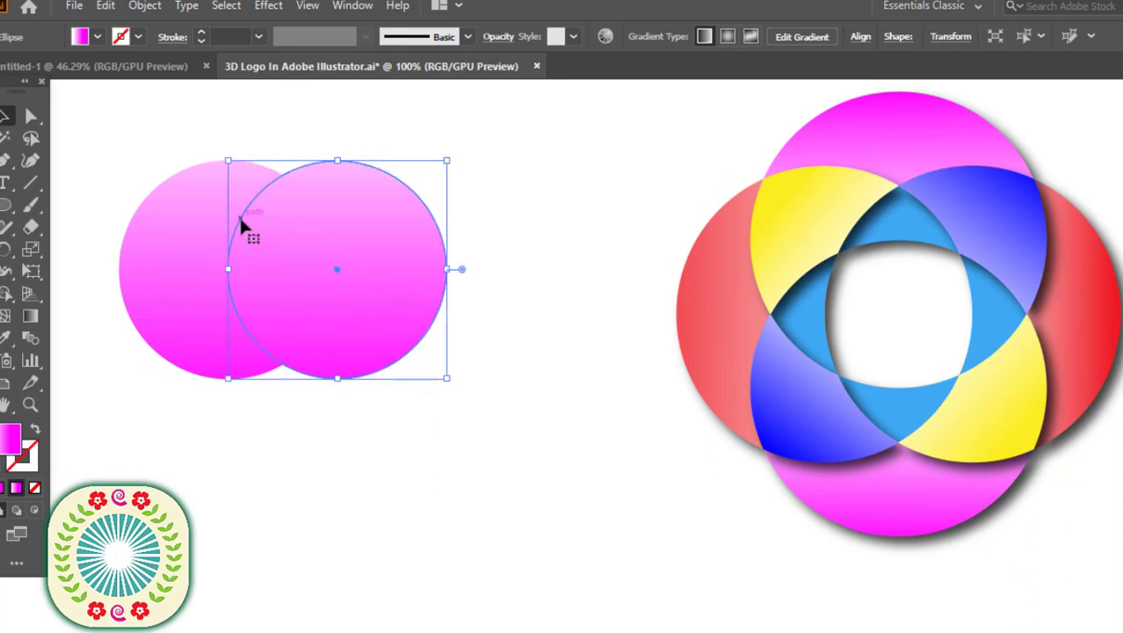
{"action": "left_click", "coordinate": [97, 37]}
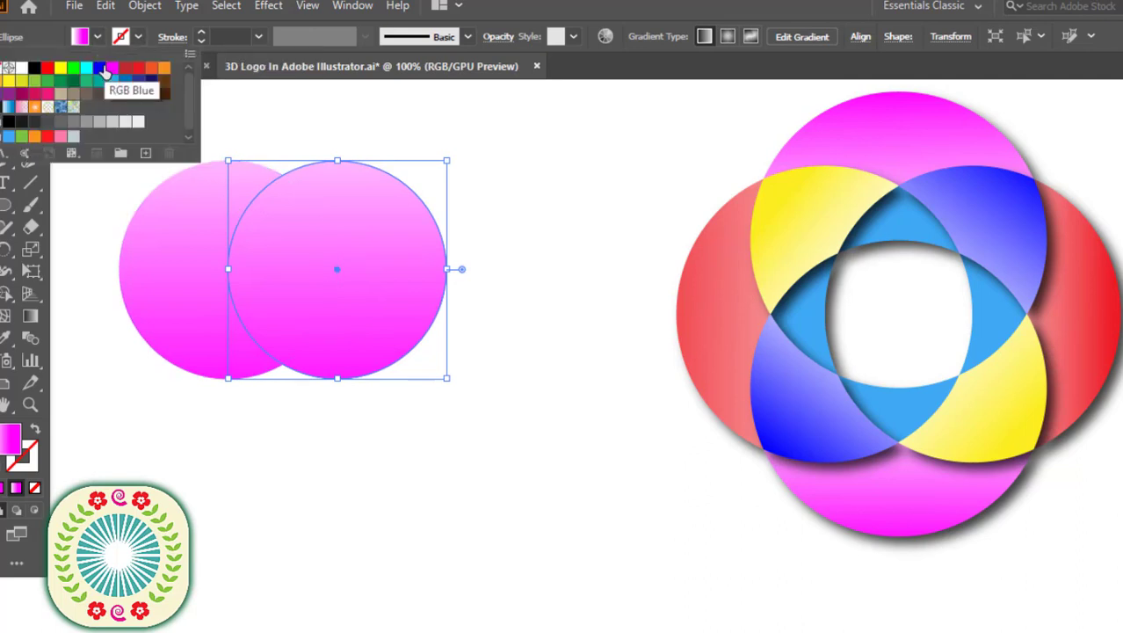
{"action": "left_click", "coordinate": [87, 70]}
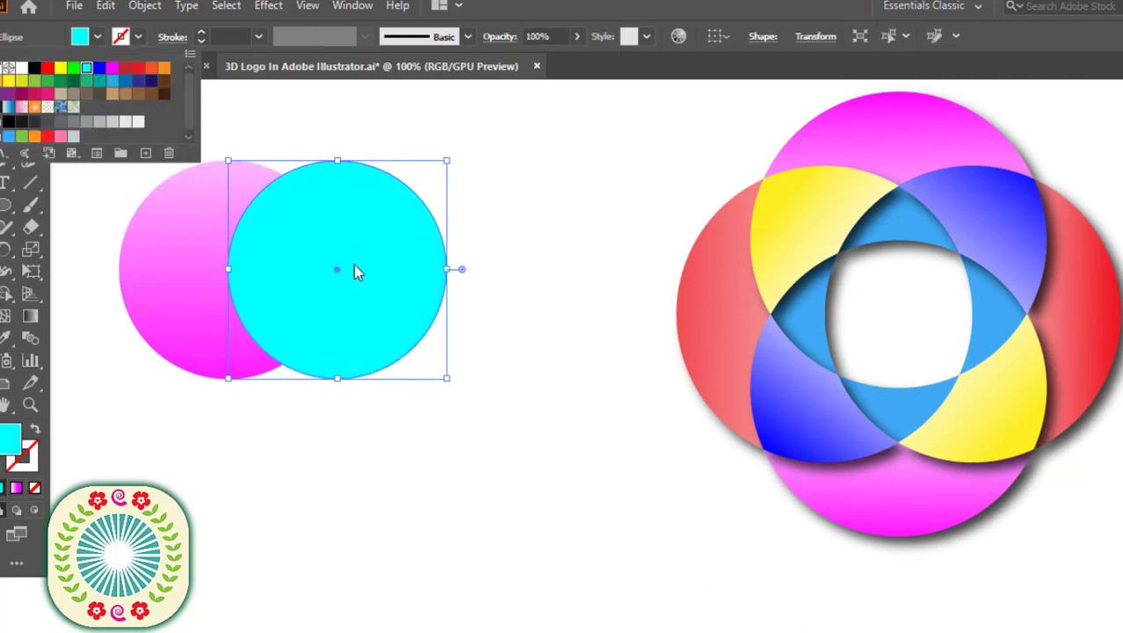
{"action": "left_click", "coordinate": [522, 304]}
{"action": "left_click", "coordinate": [517, 302]}
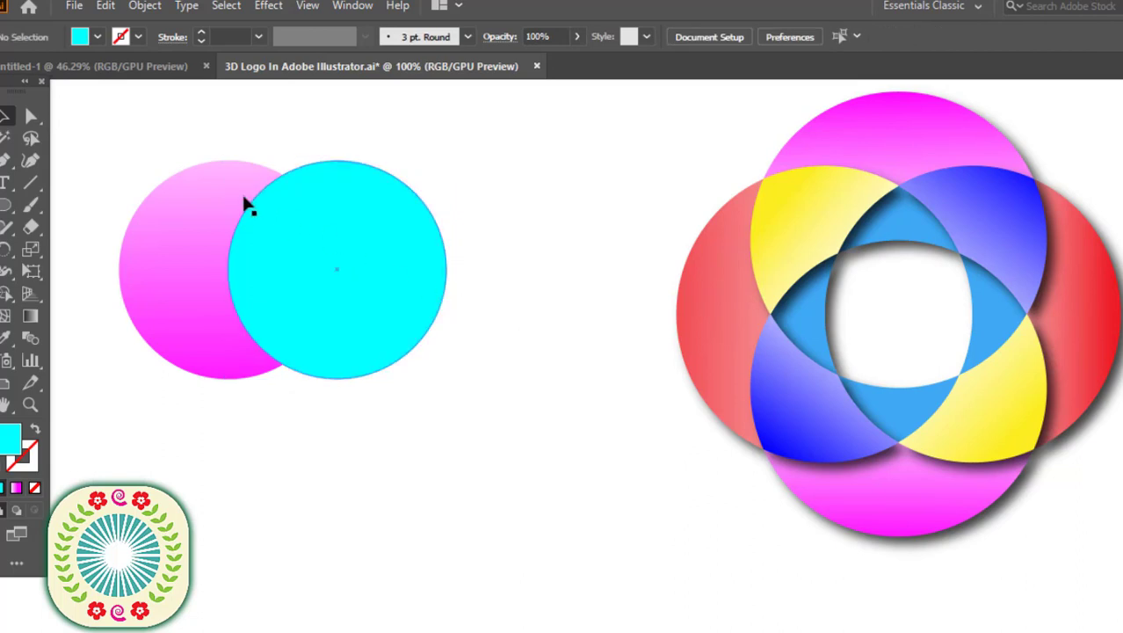
Cut the overlap out of the two circles with the Pathfinder Exclude operation.
{"action": "left_click_drag", "start_coordinate": [125, 153], "coordinate": [427, 357]}
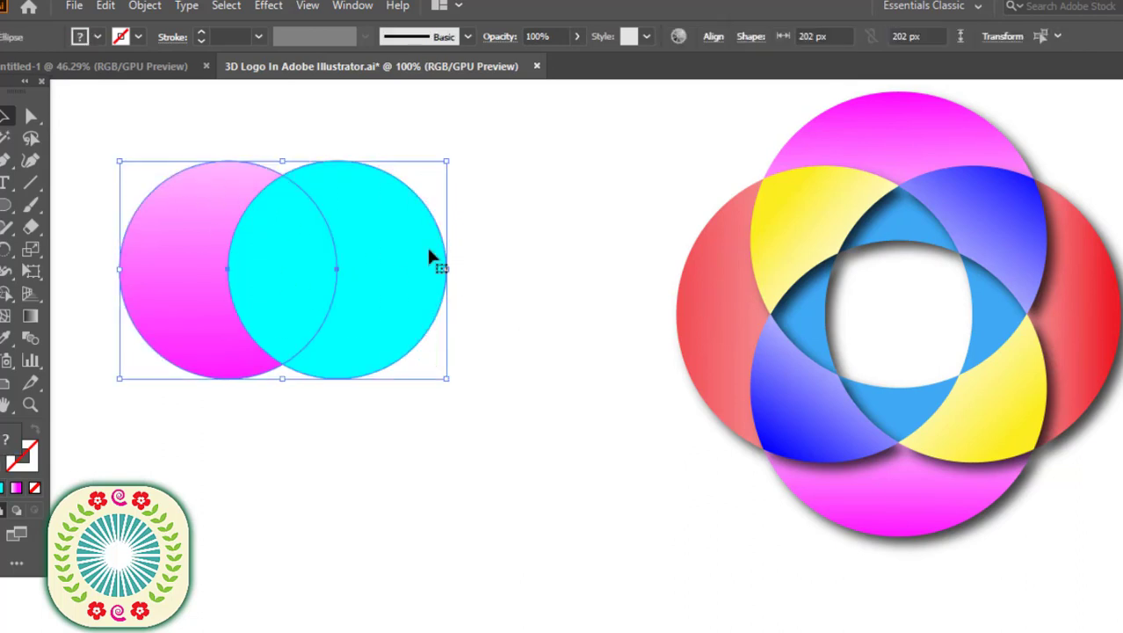
{"action": "left_click", "coordinate": [352, 7]}
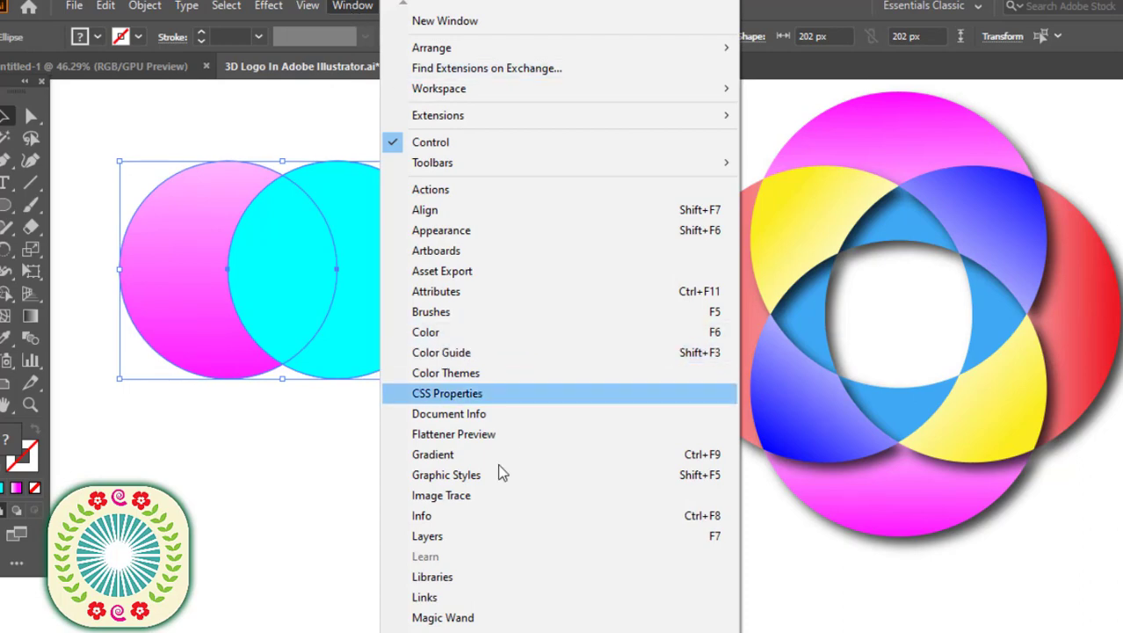
{"action": "key", "text": "ctrl+shift+F9"}
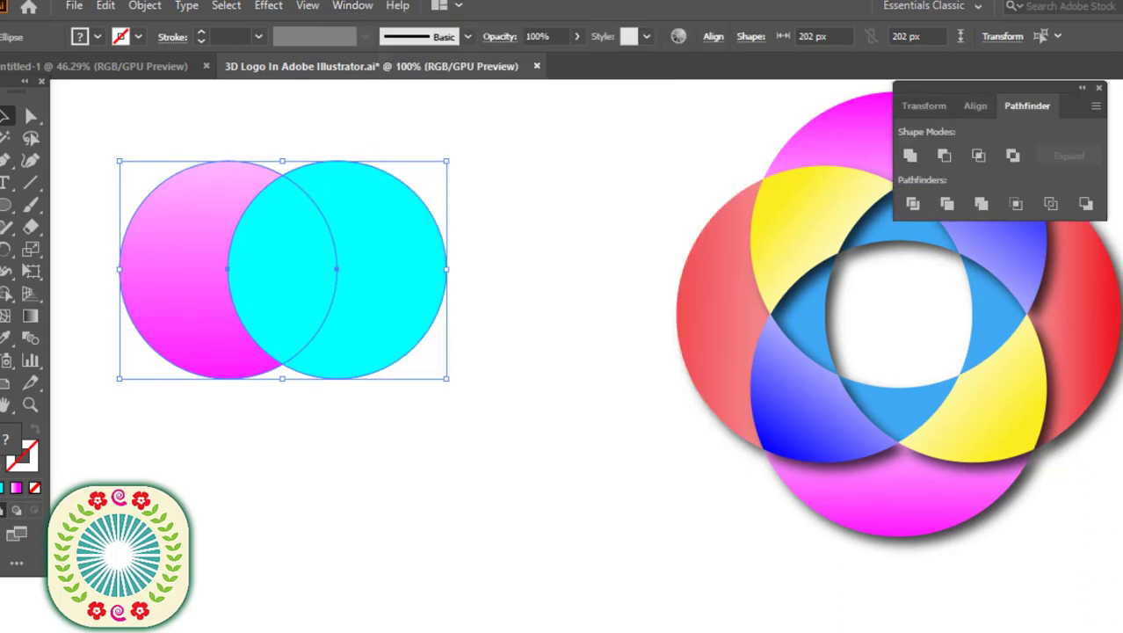
{"action": "left_click", "coordinate": [1014, 156]}
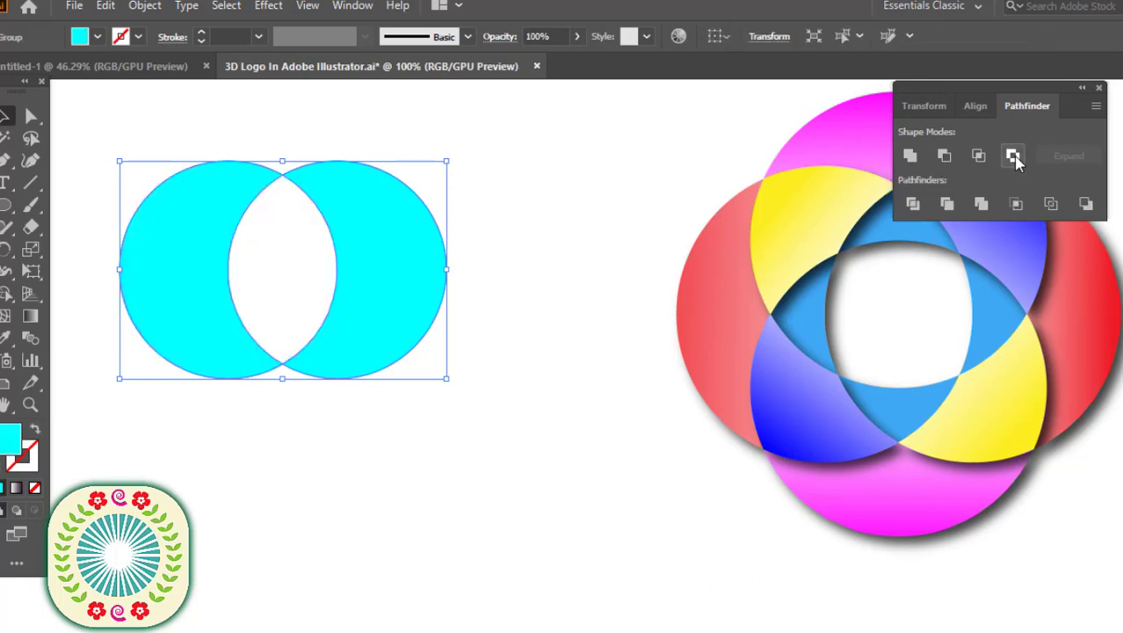
{"action": "left_click", "coordinate": [519, 276]}
Move the excluded two-circle group straight down to leave more blank space above it.
{"action": "left_click_drag", "start_coordinate": [215, 198], "coordinate": [441, 329]}
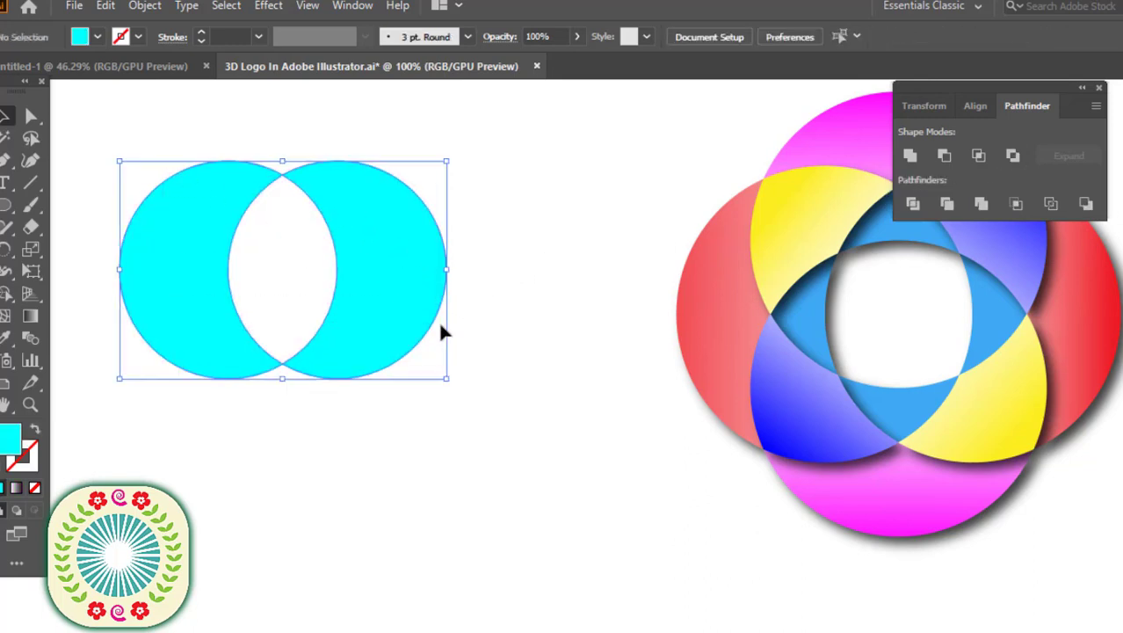
{"action": "left_click_drag", "start_coordinate": [393, 291], "coordinate": [390, 305]}
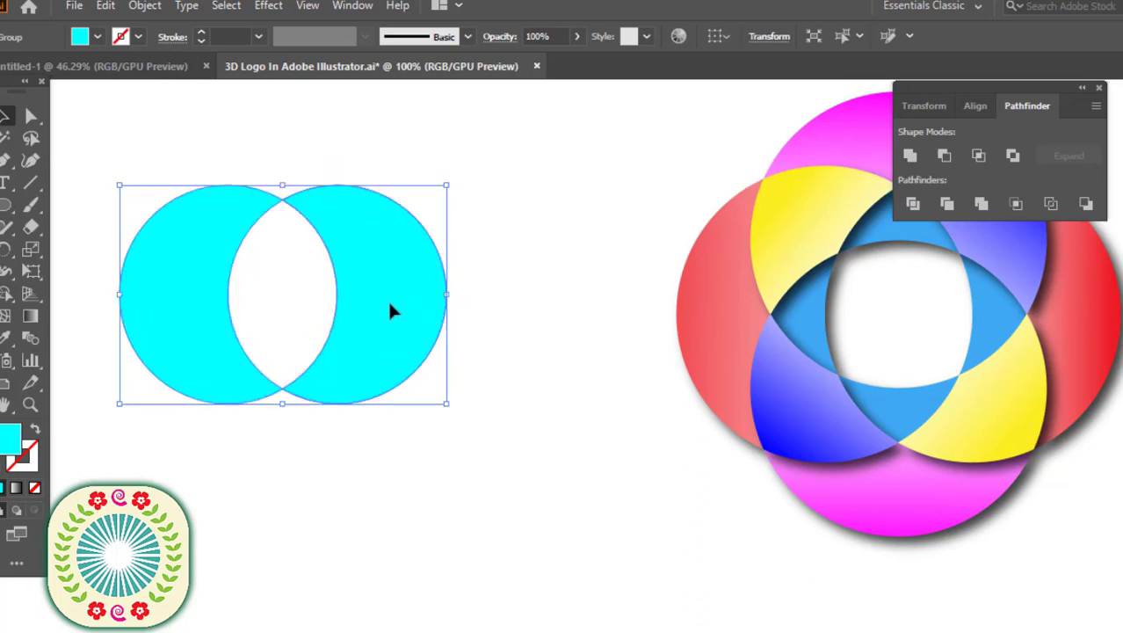
{"action": "left_click_drag", "start_coordinate": [391, 312], "coordinate": [395, 346]}
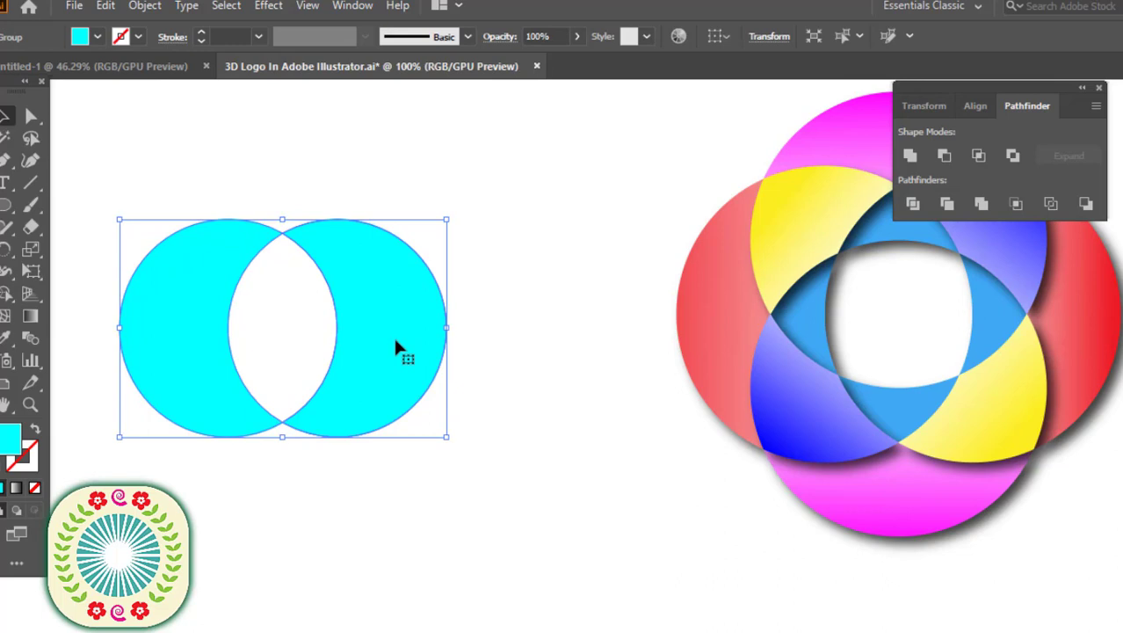
{"action": "left_click", "coordinate": [600, 338]}
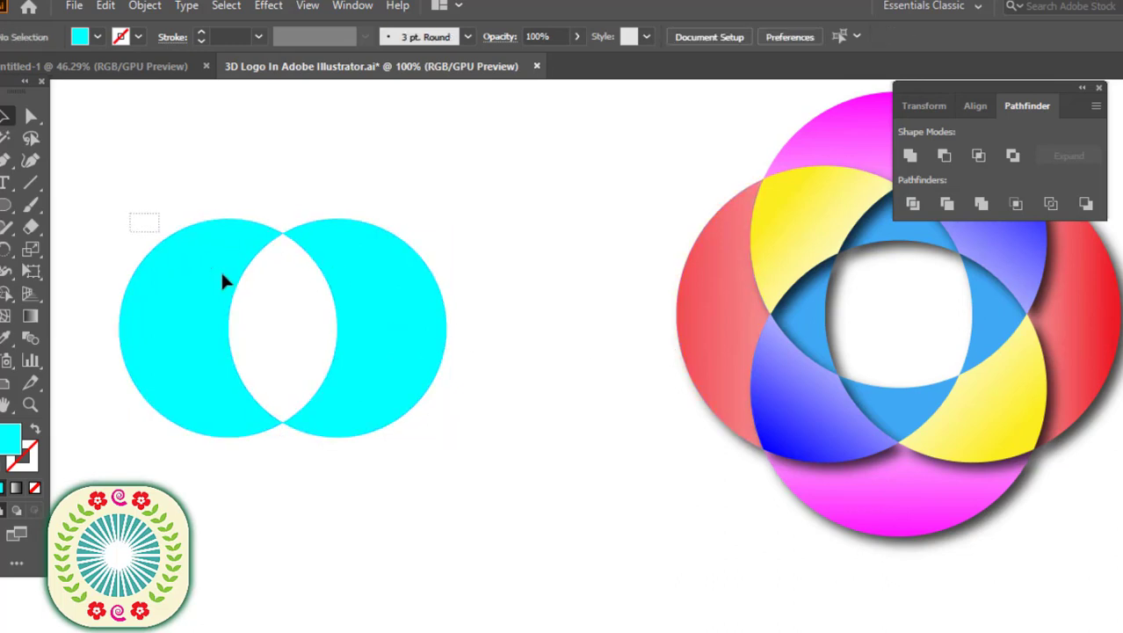
Rotate a copy of the two-circle group a quarter turn about its centre, keeping the original in place.
{"action": "left_click_drag", "start_coordinate": [222, 275], "coordinate": [448, 406]}
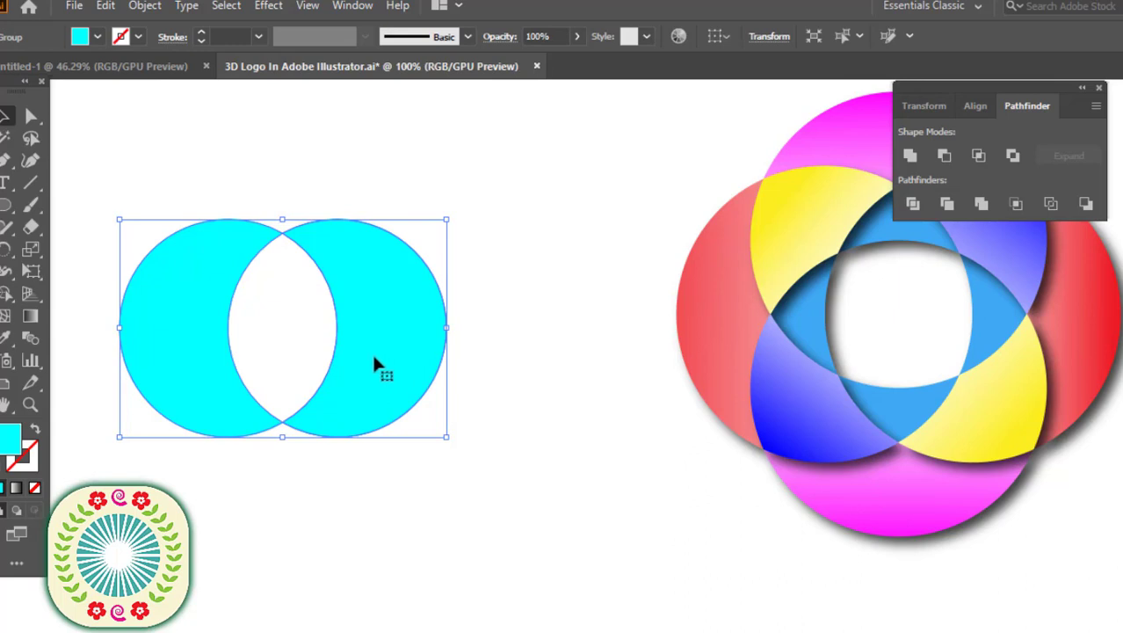
{"action": "left_click", "coordinate": [9, 250]}
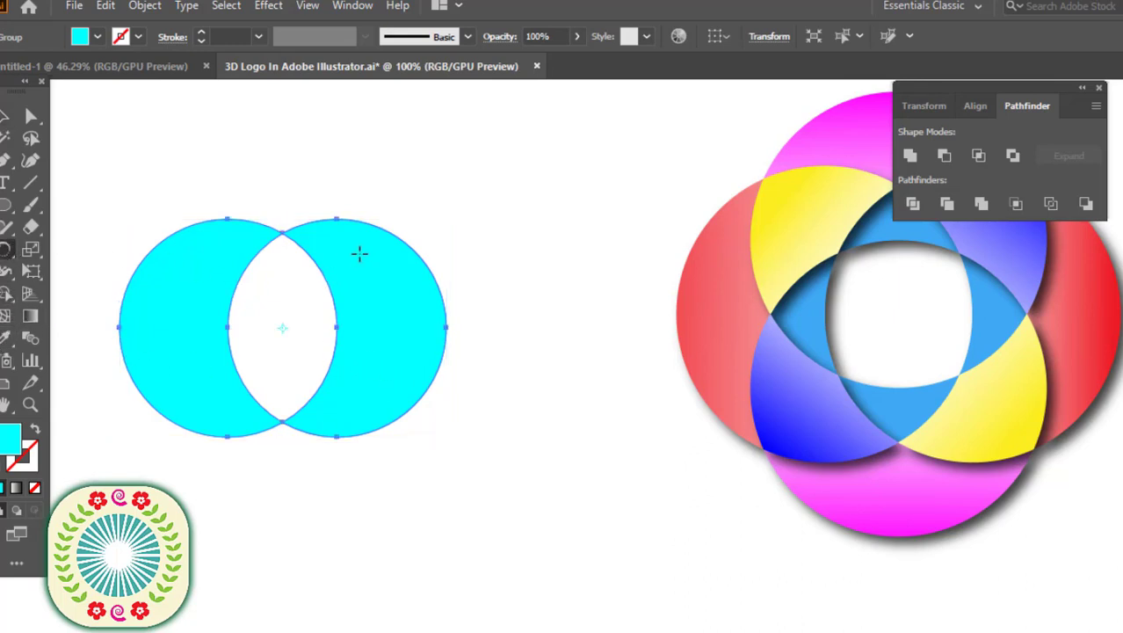
{"action": "left_click_drag", "start_coordinate": [373, 224], "coordinate": [401, 469]}
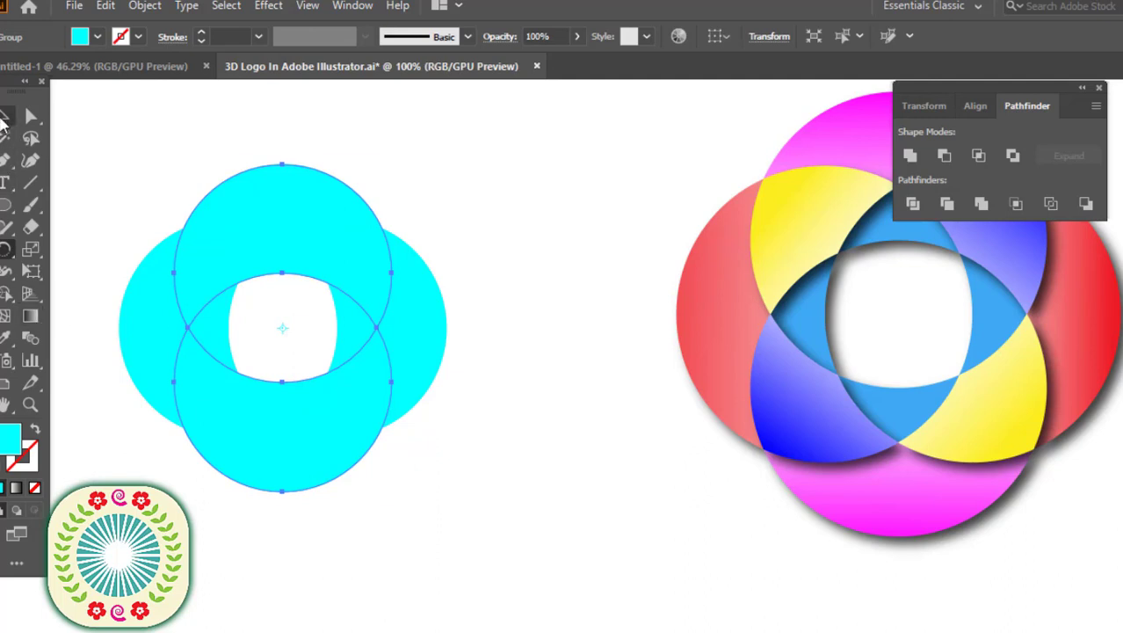
{"action": "left_click", "coordinate": [4, 117]}
{"action": "left_click", "coordinate": [124, 154]}
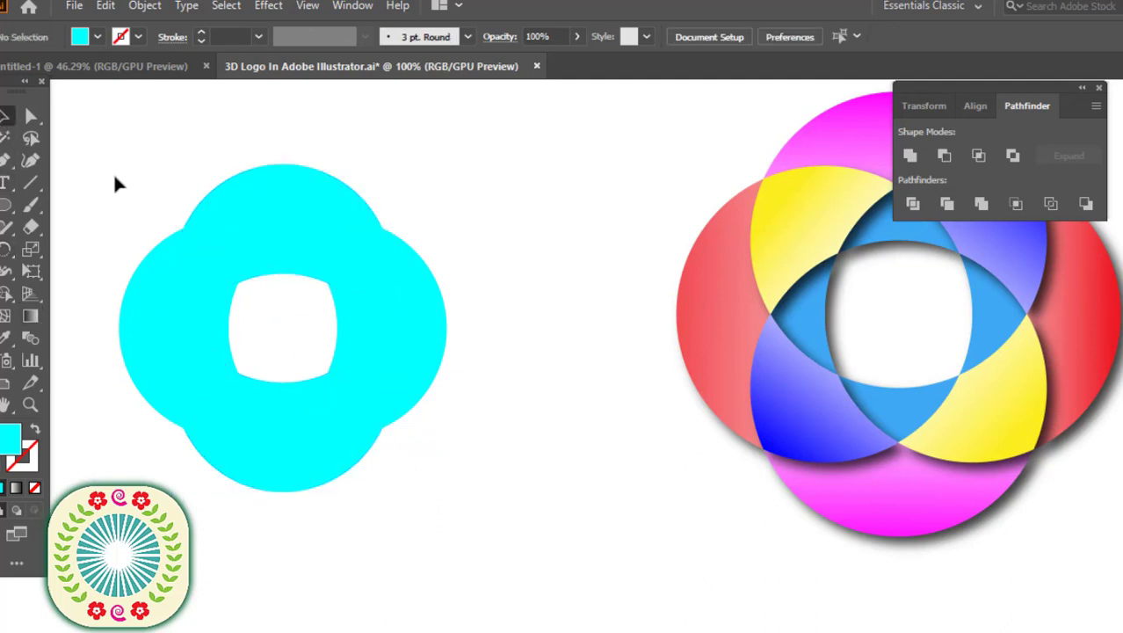
Divide both overlapping groups into separate pieces with Pathfinder and ungroup the result.
{"action": "left_click_drag", "start_coordinate": [114, 176], "coordinate": [445, 480]}
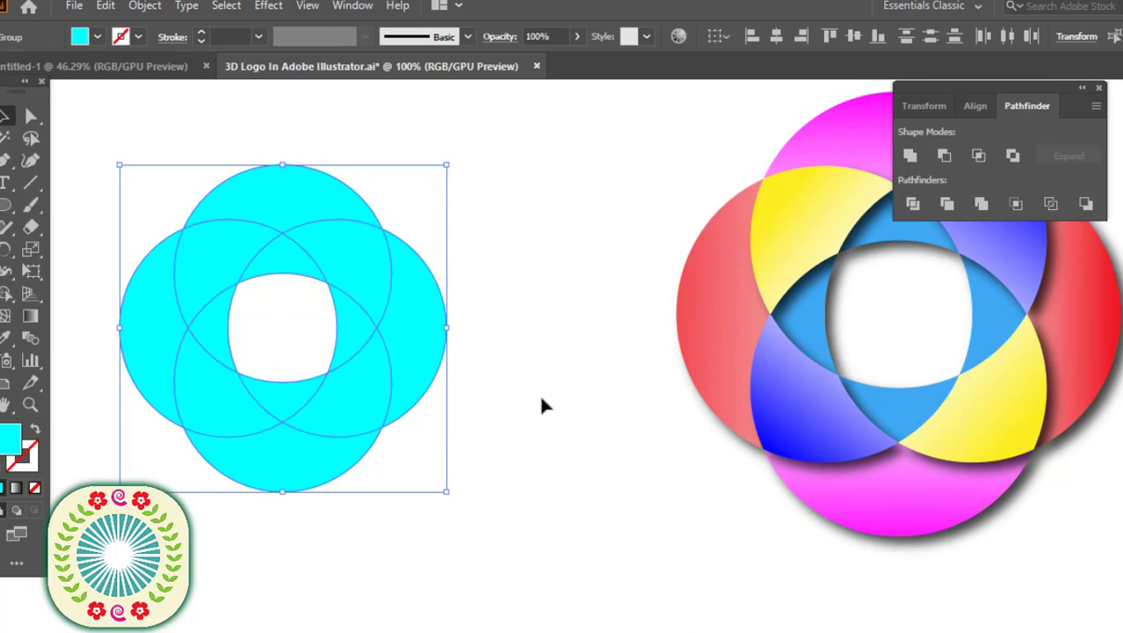
{"action": "left_click", "coordinate": [922, 214]}
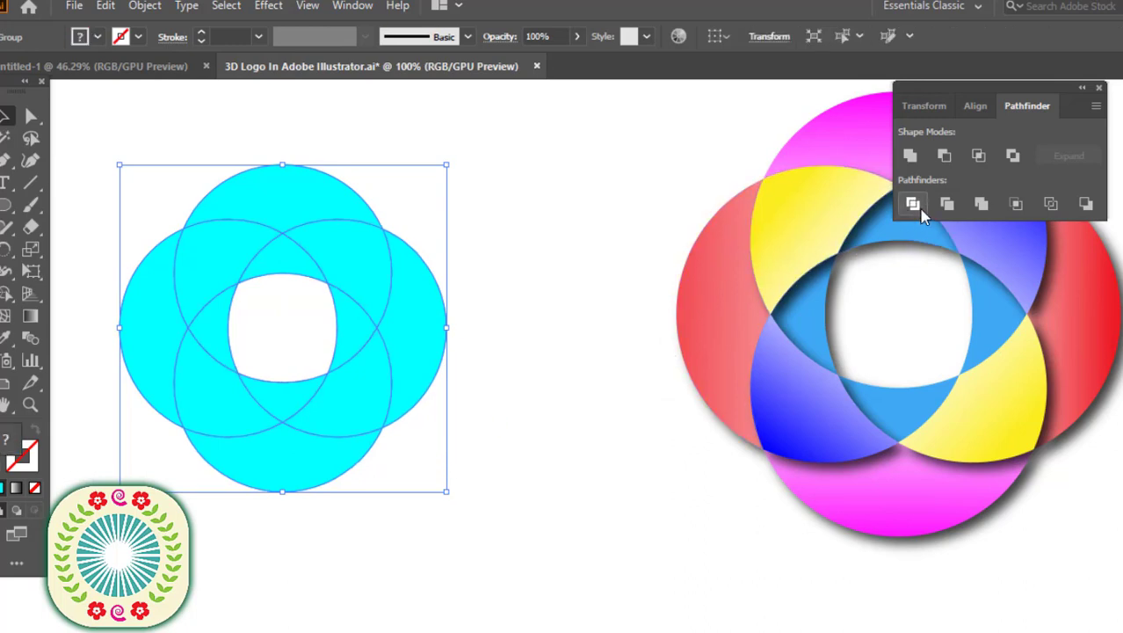
{"action": "right_click", "coordinate": [343, 326]}
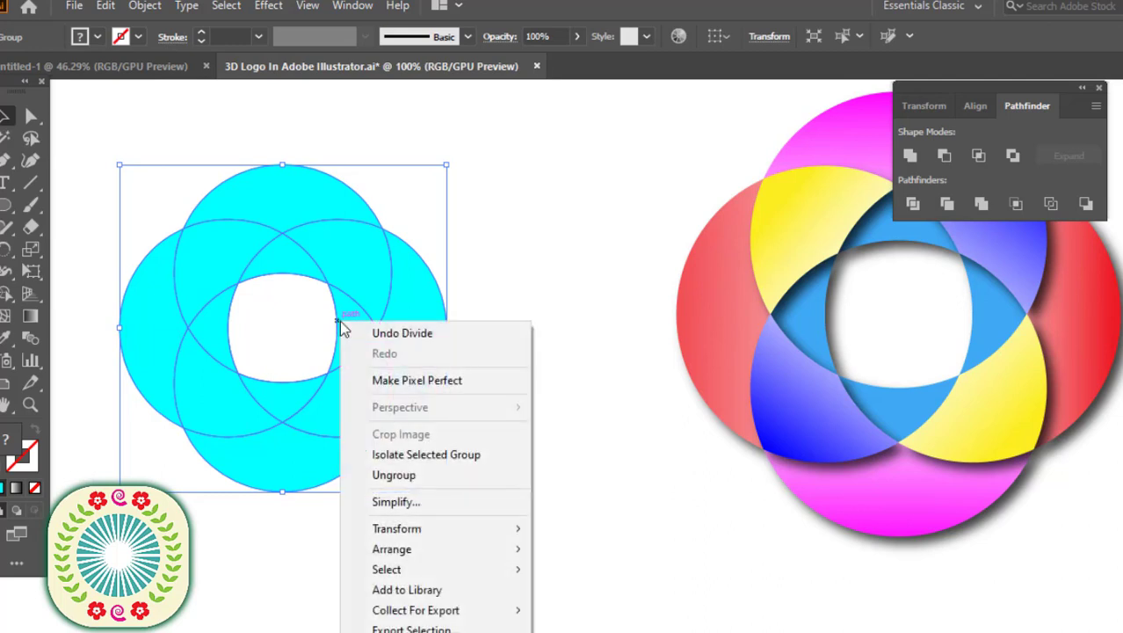
{"action": "left_click", "coordinate": [395, 480]}
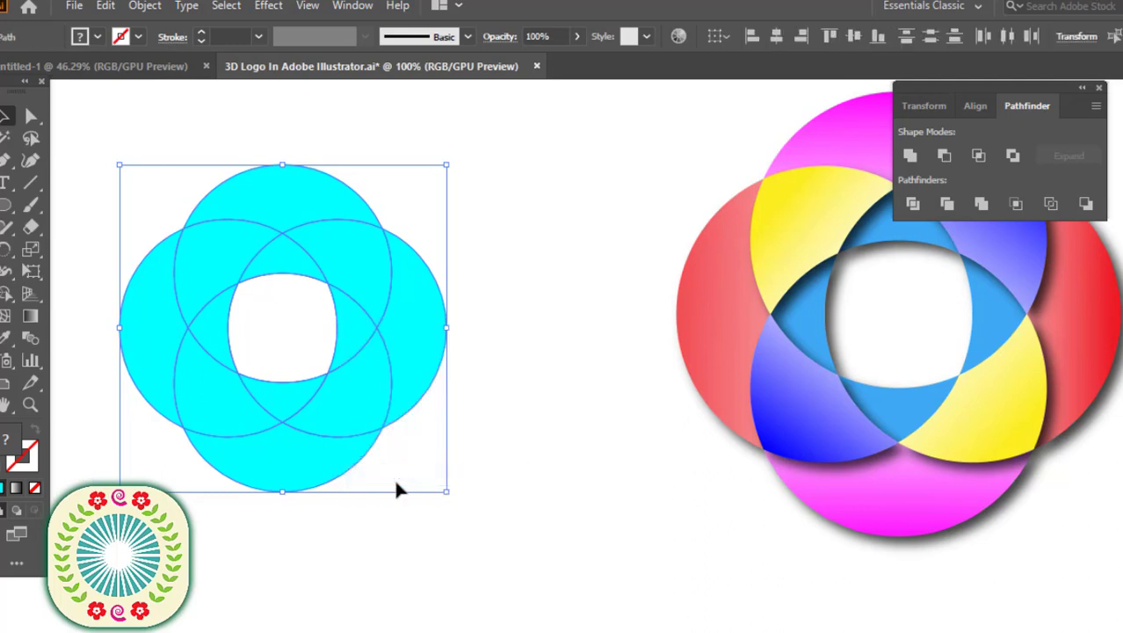
{"action": "left_click", "coordinate": [520, 434]}
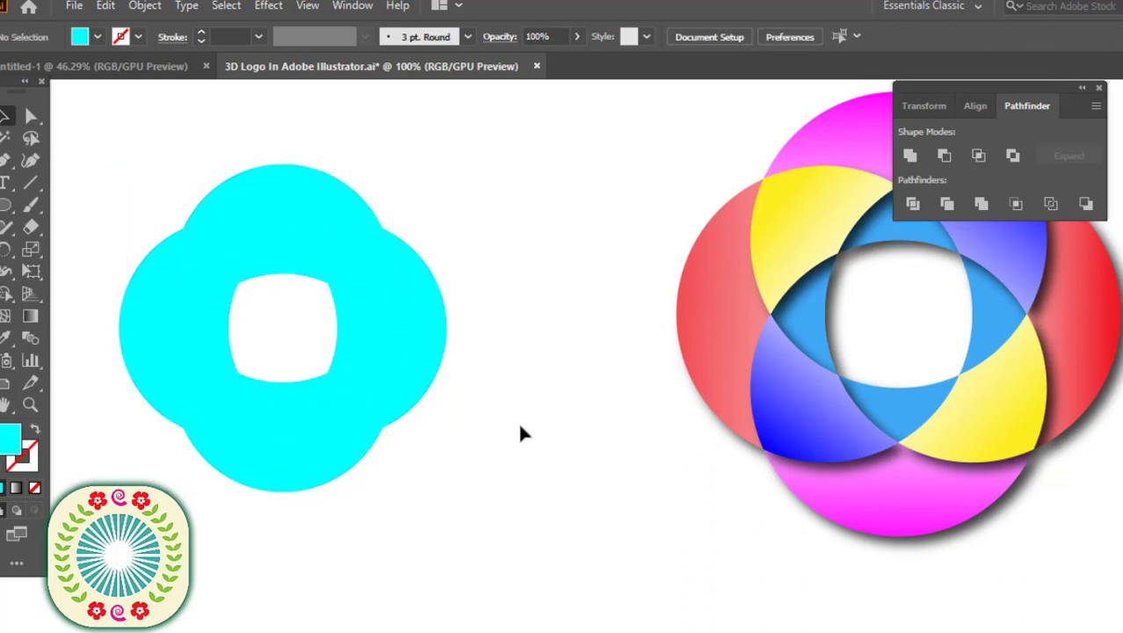
Fill the four small pointed pieces around the central opening with medium blue.
{"action": "left_click", "coordinate": [350, 342]}
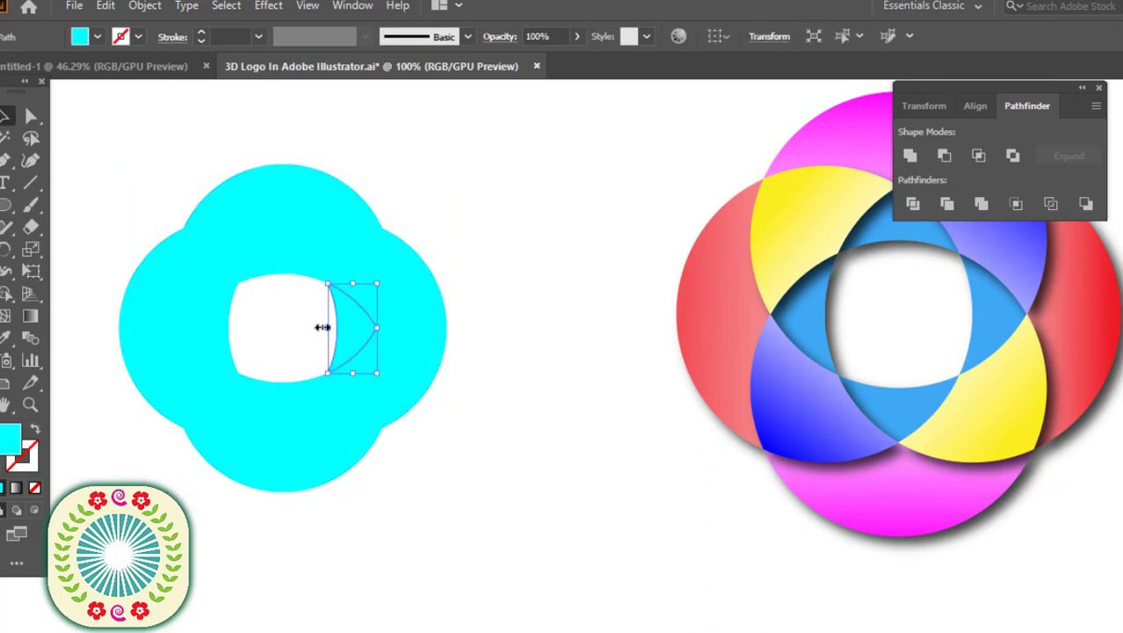
{"action": "left_click", "coordinate": [219, 321], "text": "shift"}
{"action": "left_click", "coordinate": [271, 259], "text": "shift"}
{"action": "left_click", "coordinate": [277, 400], "text": "shift"}
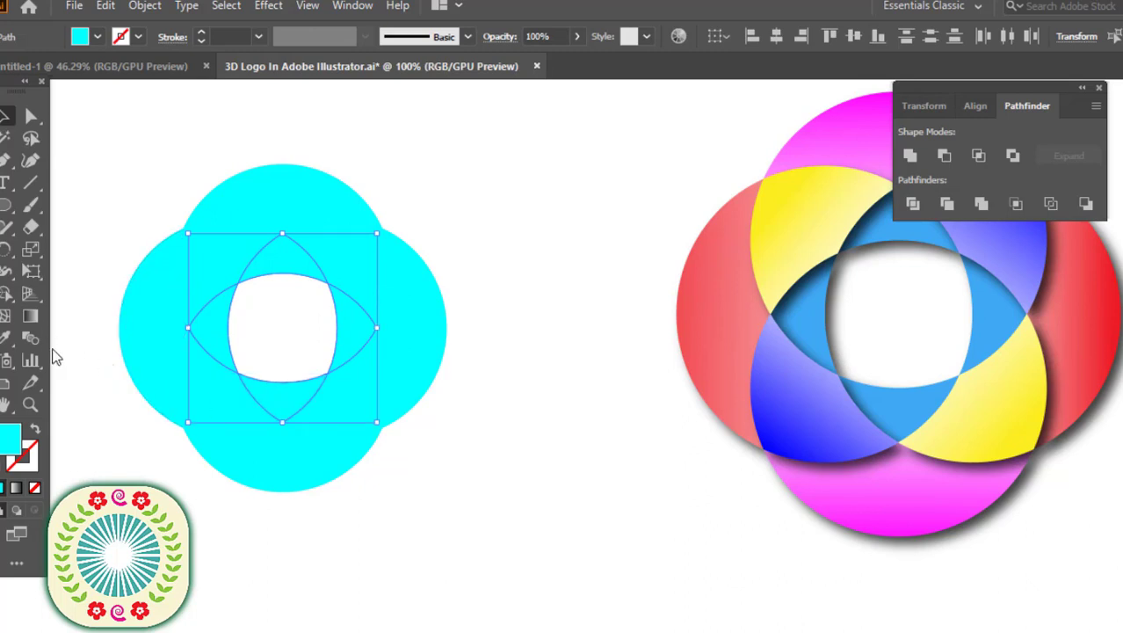
{"action": "left_click", "coordinate": [96, 36]}
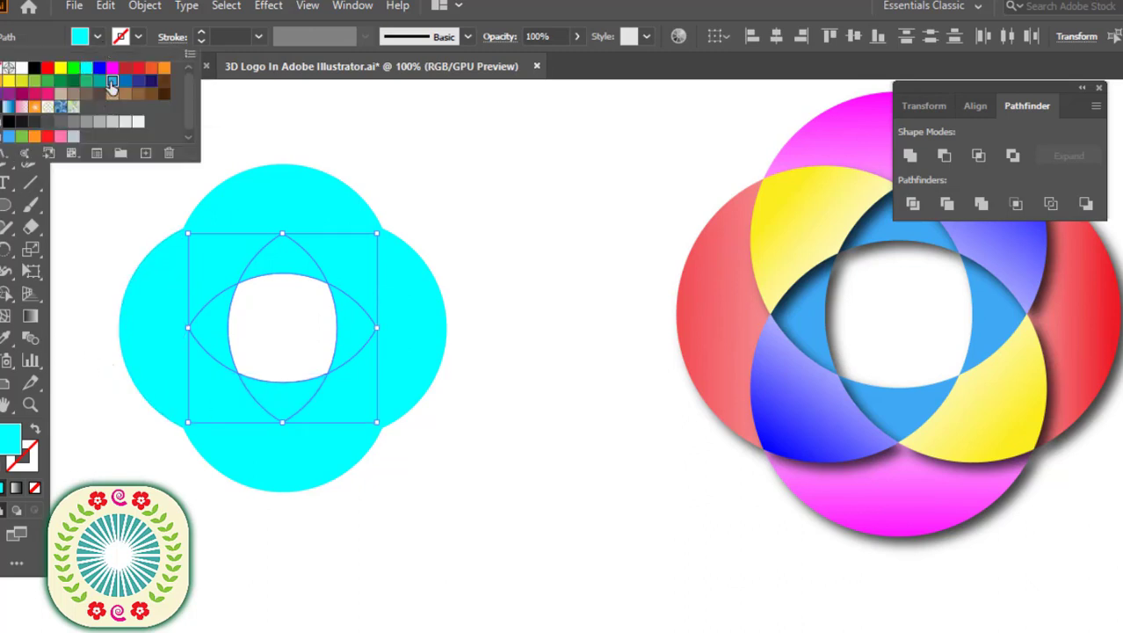
{"action": "left_click", "coordinate": [111, 82]}
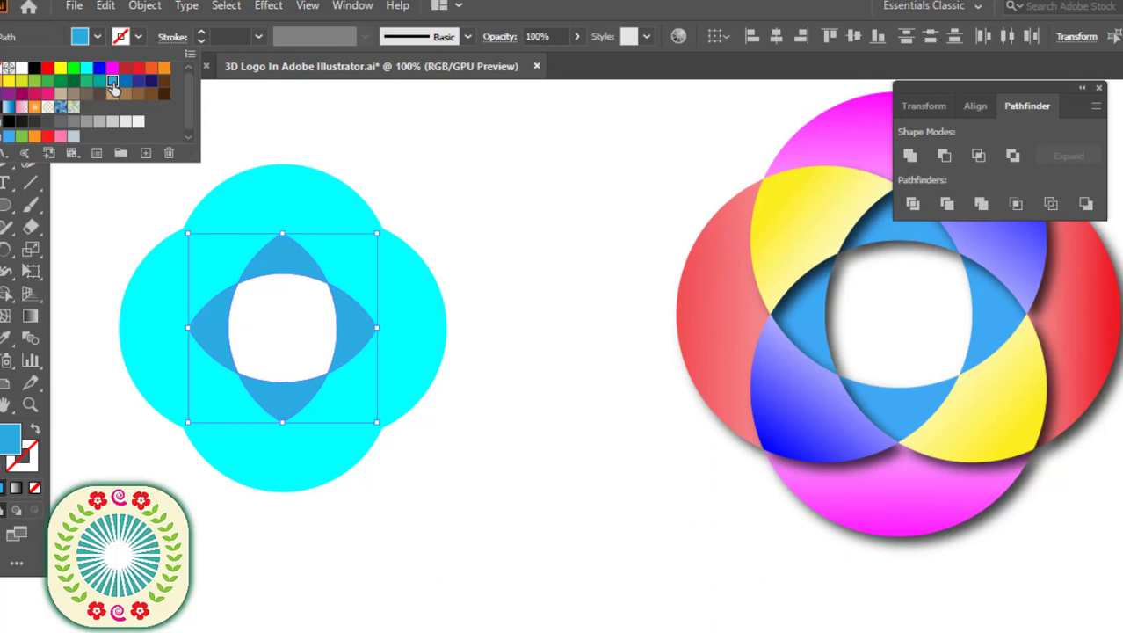
Apply a linear gradient to the outer right crescent and colour its black stop red, keeping the other stop white.
{"action": "left_click", "coordinate": [417, 306]}
{"action": "left_click", "coordinate": [418, 326]}
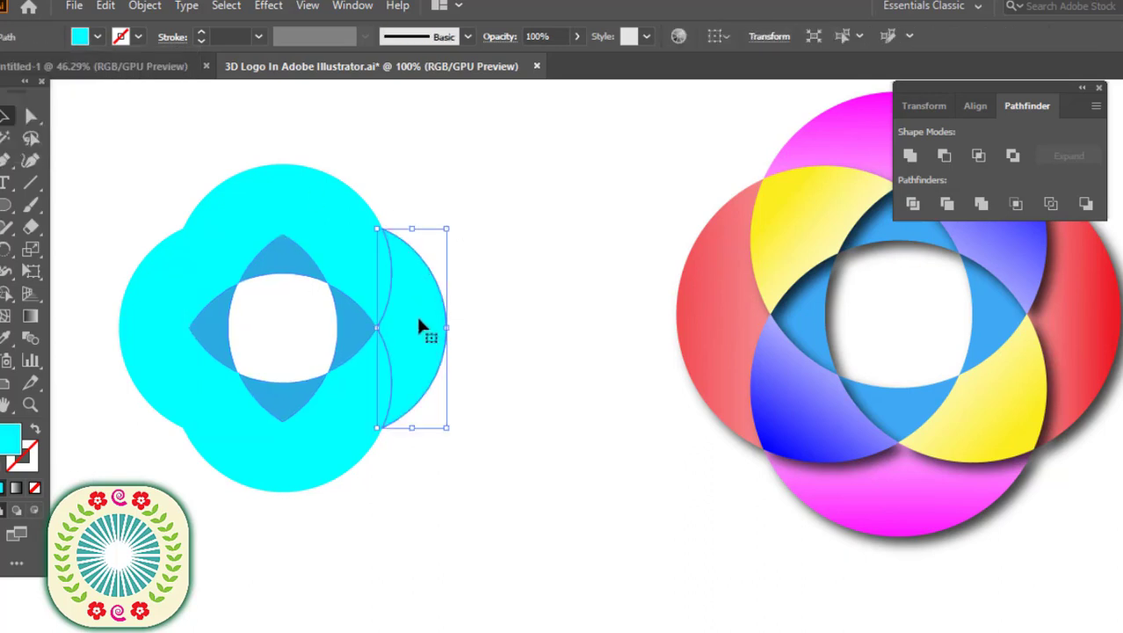
{"action": "left_click", "coordinate": [32, 318]}
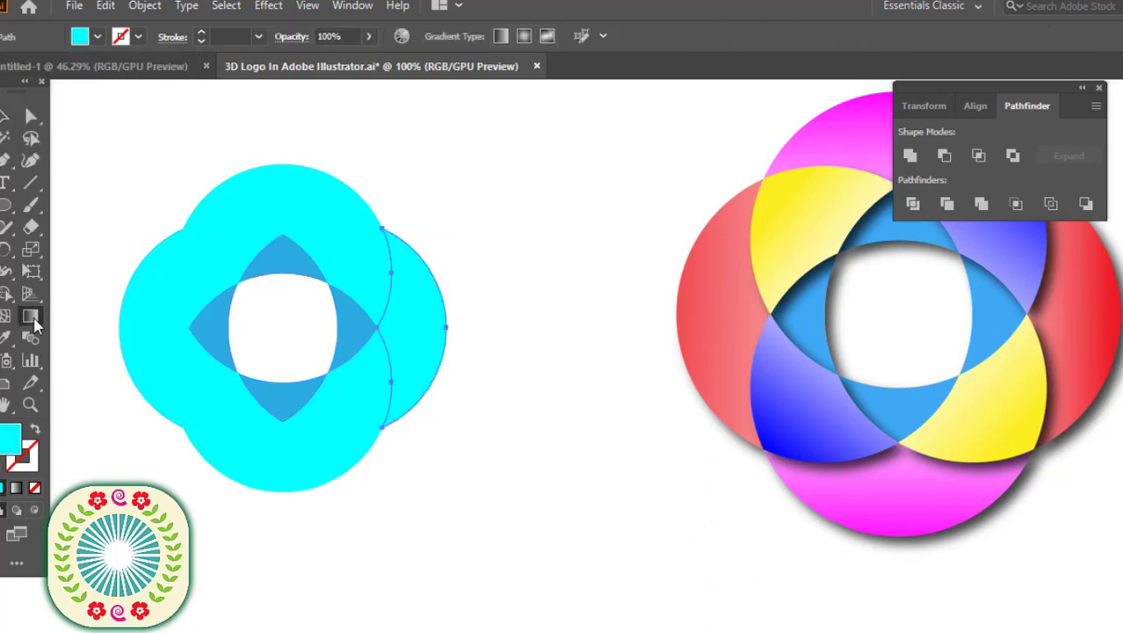
{"action": "left_click", "coordinate": [411, 319]}
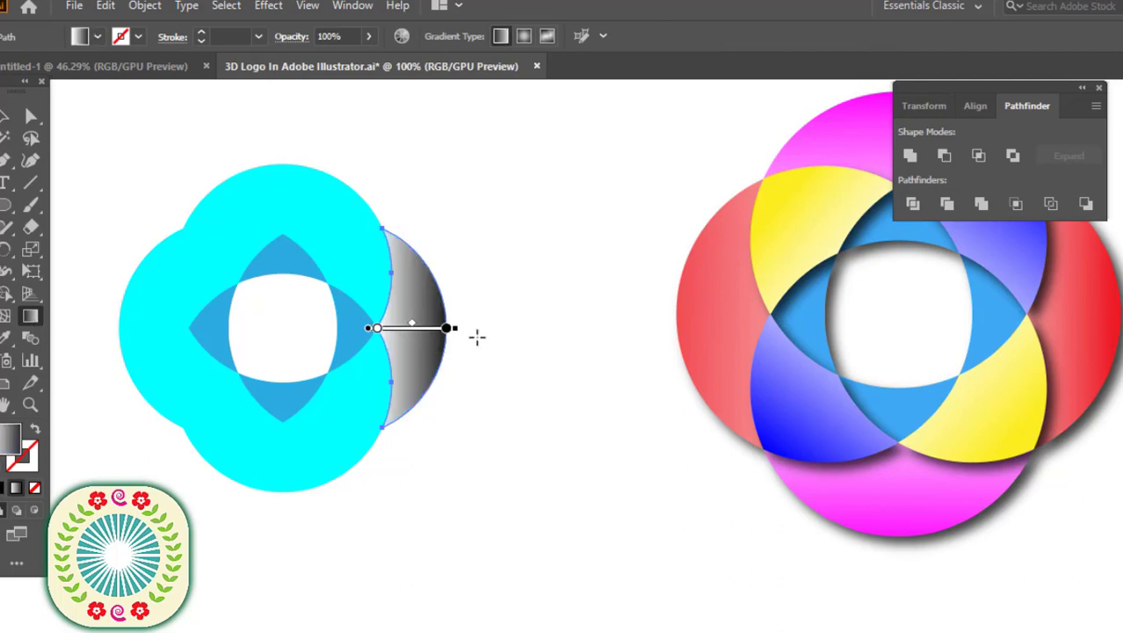
{"action": "left_click_drag", "start_coordinate": [545, 330], "coordinate": [190, 326]}
{"action": "double_click", "coordinate": [399, 328]}
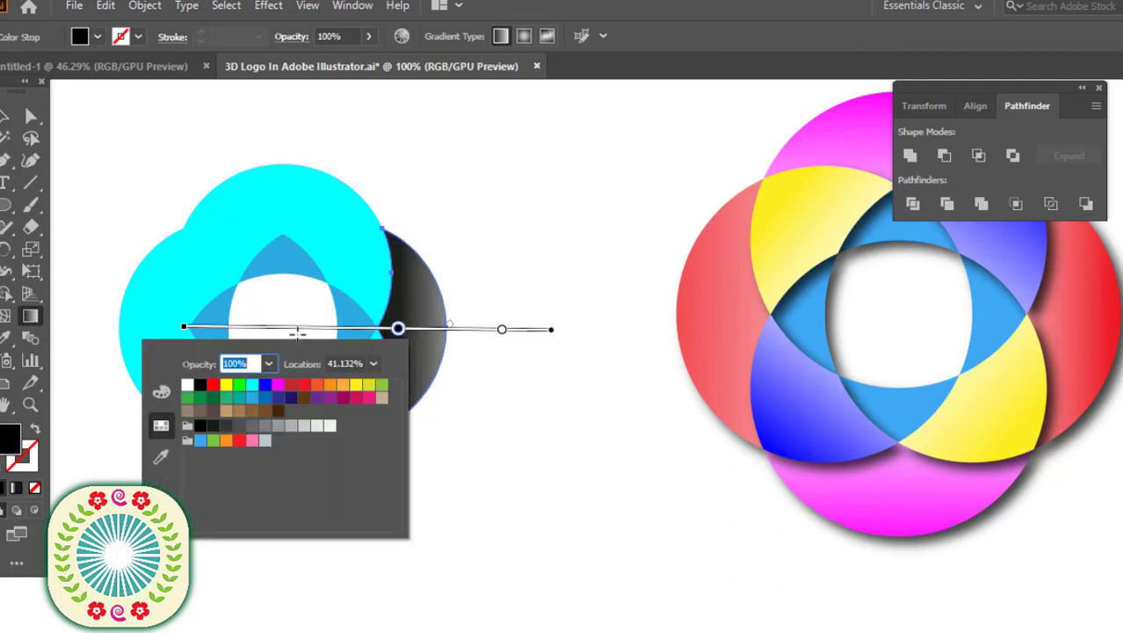
{"action": "left_click", "coordinate": [304, 385]}
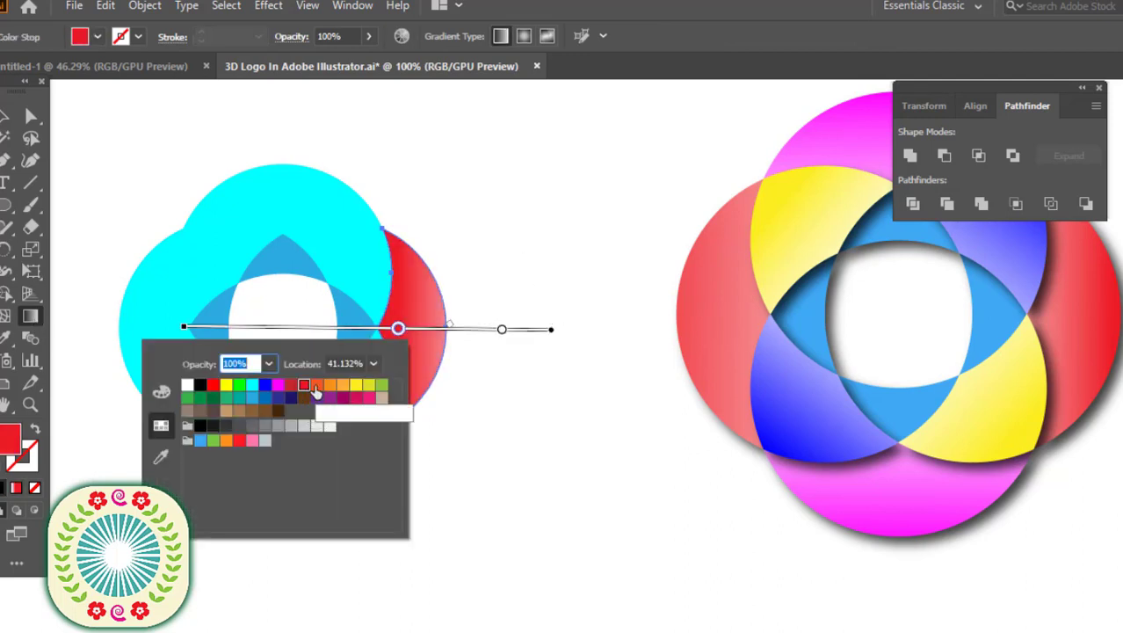
Reposition the crescent's gradient so it runs horizontally from light at the inner edge to full red at the outer edge.
{"action": "left_click", "coordinate": [454, 329]}
{"action": "left_click_drag", "start_coordinate": [306, 327], "coordinate": [540, 332]}
{"action": "mouse_move", "coordinate": [301, 319]}
{"action": "left_mouse_down"}
{"action": "mouse_move", "coordinate": [564, 344]}
{"action": "mouse_move", "coordinate": [617, 313]}
{"action": "left_mouse_up"}
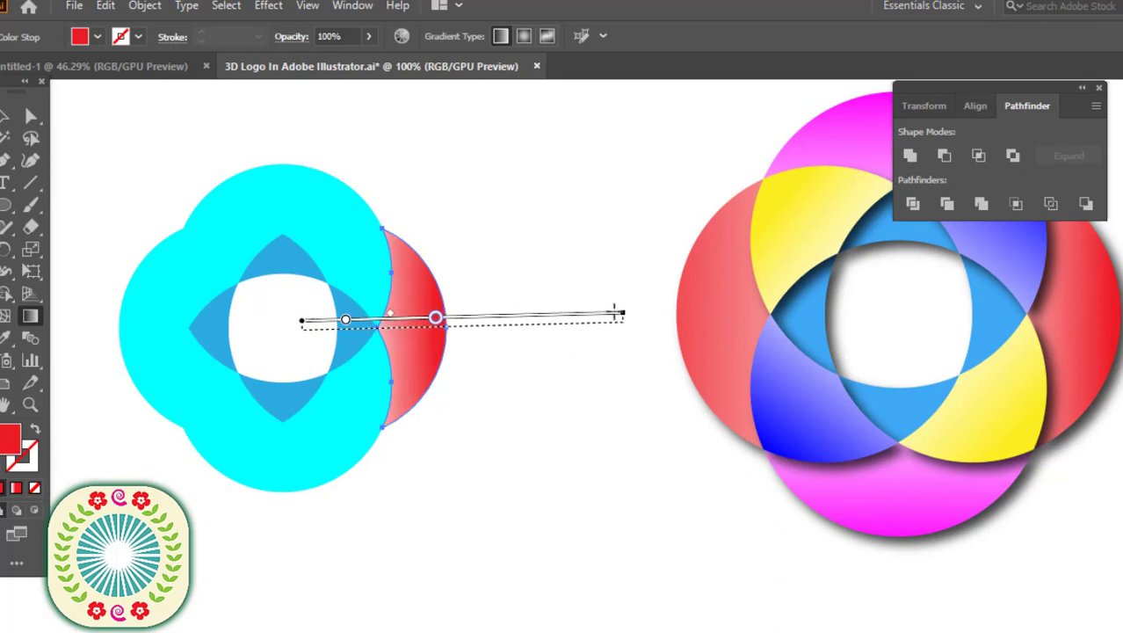
{"action": "left_click_drag", "start_coordinate": [457, 322], "coordinate": [459, 334]}
{"action": "left_click_drag", "start_coordinate": [323, 327], "coordinate": [310, 326]}
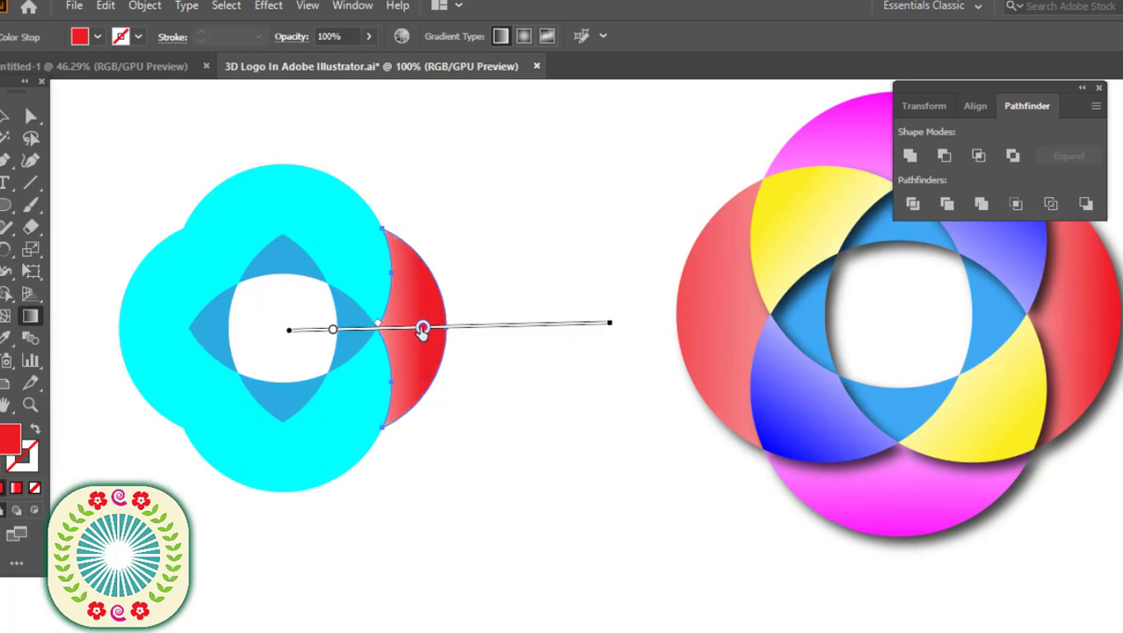
{"action": "left_click_drag", "start_coordinate": [424, 328], "coordinate": [391, 327]}
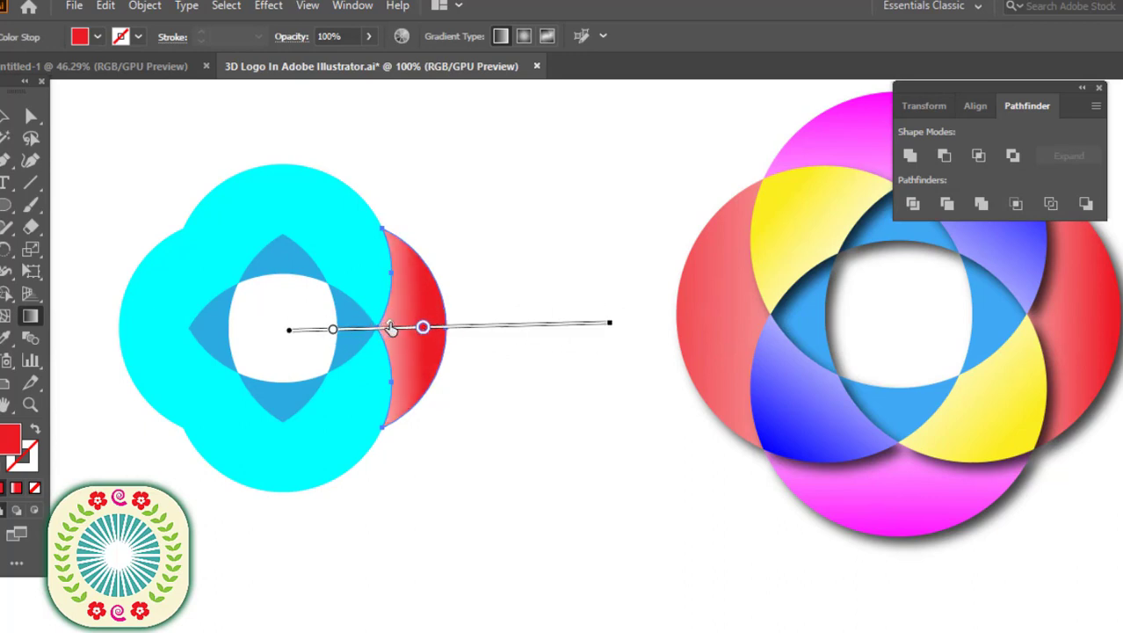
Apply the red-to-white gradient to the outer left crescent, running horizontally from full red at the outer edge to light at the inner edge.
{"action": "key", "text": "v"}
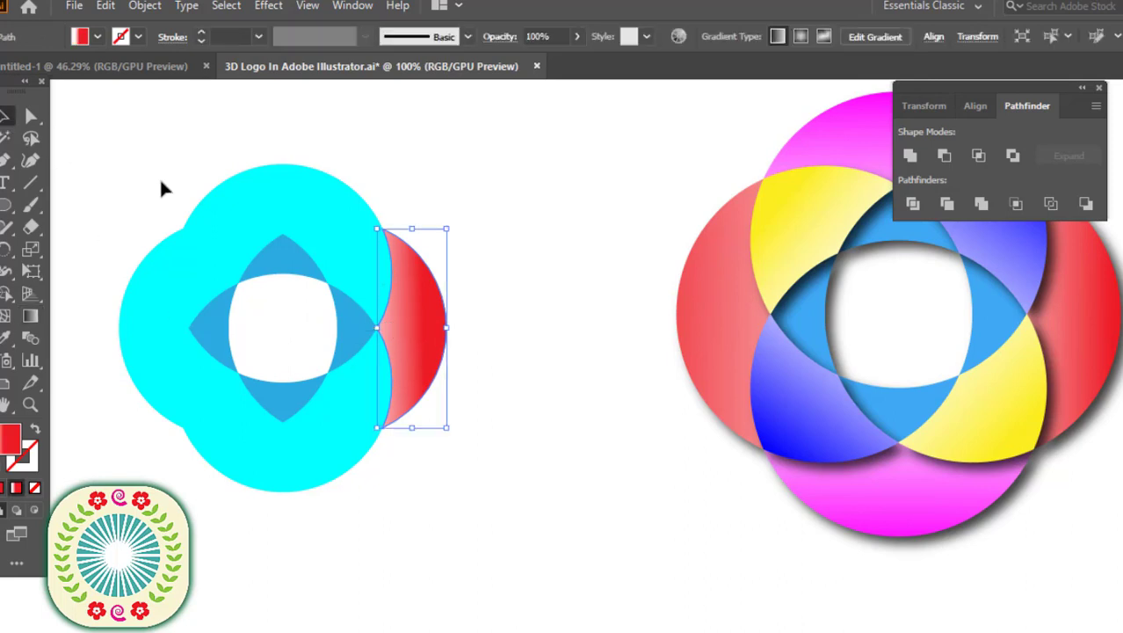
{"action": "left_click", "coordinate": [159, 177]}
{"action": "left_click", "coordinate": [155, 338]}
{"action": "left_click", "coordinate": [35, 321]}
{"action": "left_click", "coordinate": [131, 328]}
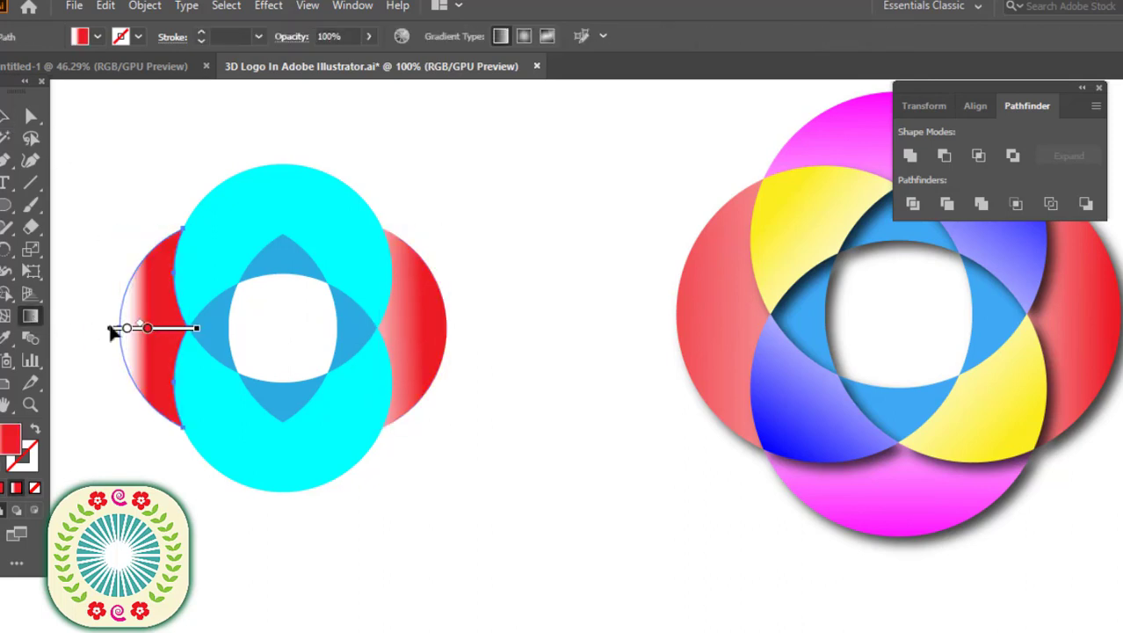
{"action": "left_click_drag", "start_coordinate": [56, 308], "coordinate": [335, 293]}
{"action": "left_click_drag", "start_coordinate": [256, 307], "coordinate": [19, 308]}
{"action": "left_click_drag", "start_coordinate": [153, 328], "coordinate": [139, 327]}
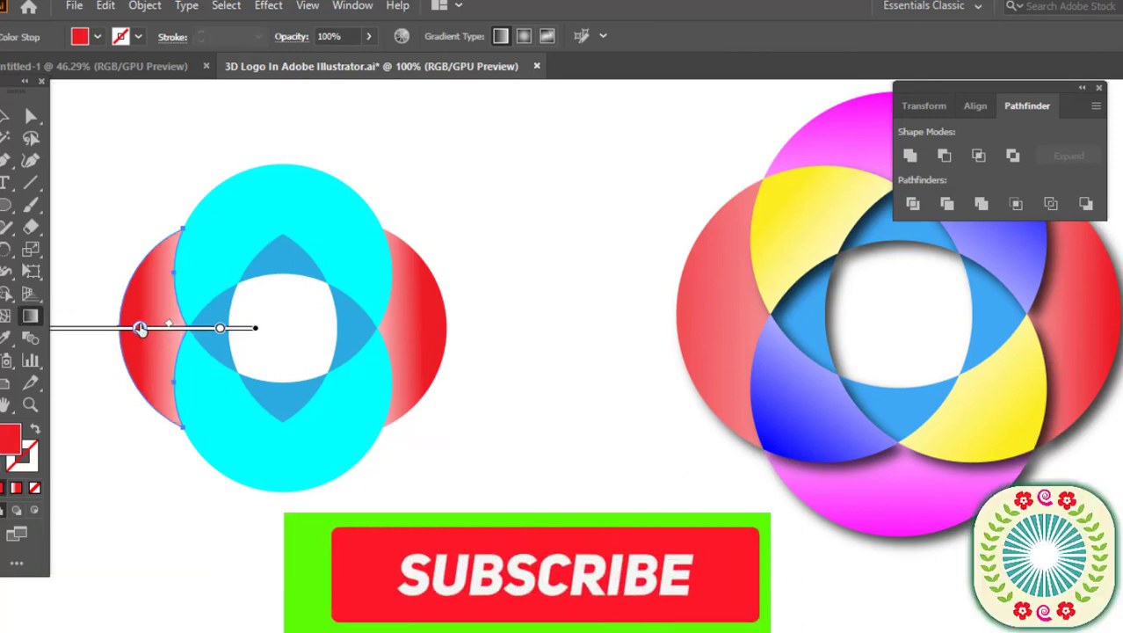
Apply the linear gradient to the top crescent and run it vertically, with the white end towards the logo's centre.
{"action": "key", "text": "v"}
{"action": "left_click", "coordinate": [150, 138]}
{"action": "left_click", "coordinate": [274, 204]}
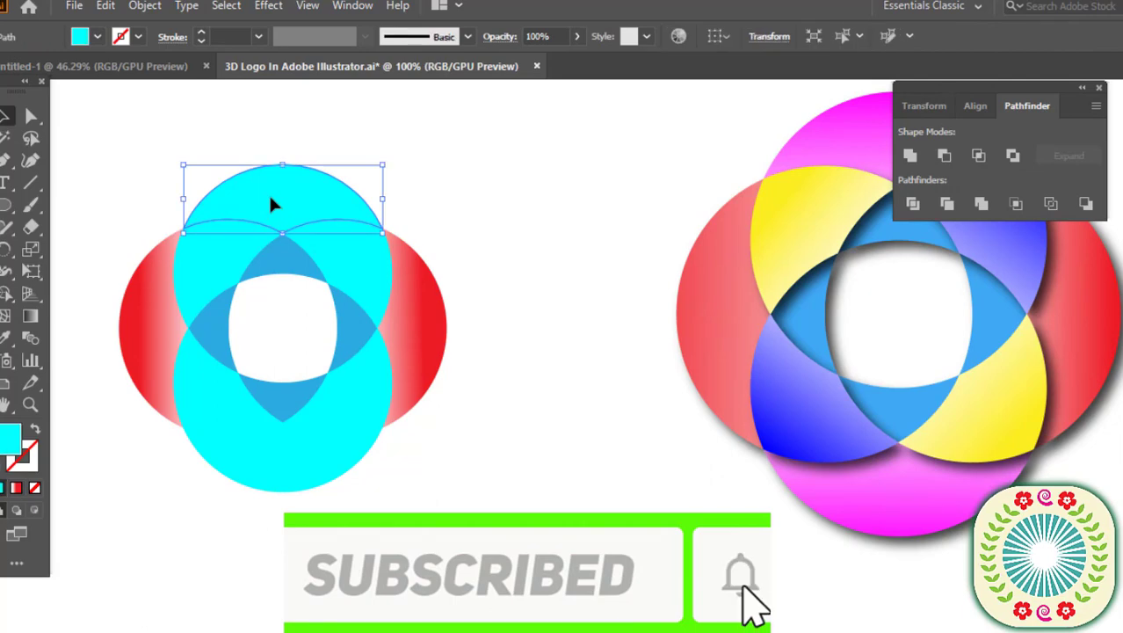
{"action": "left_click", "coordinate": [30, 315]}
{"action": "left_click", "coordinate": [294, 218]}
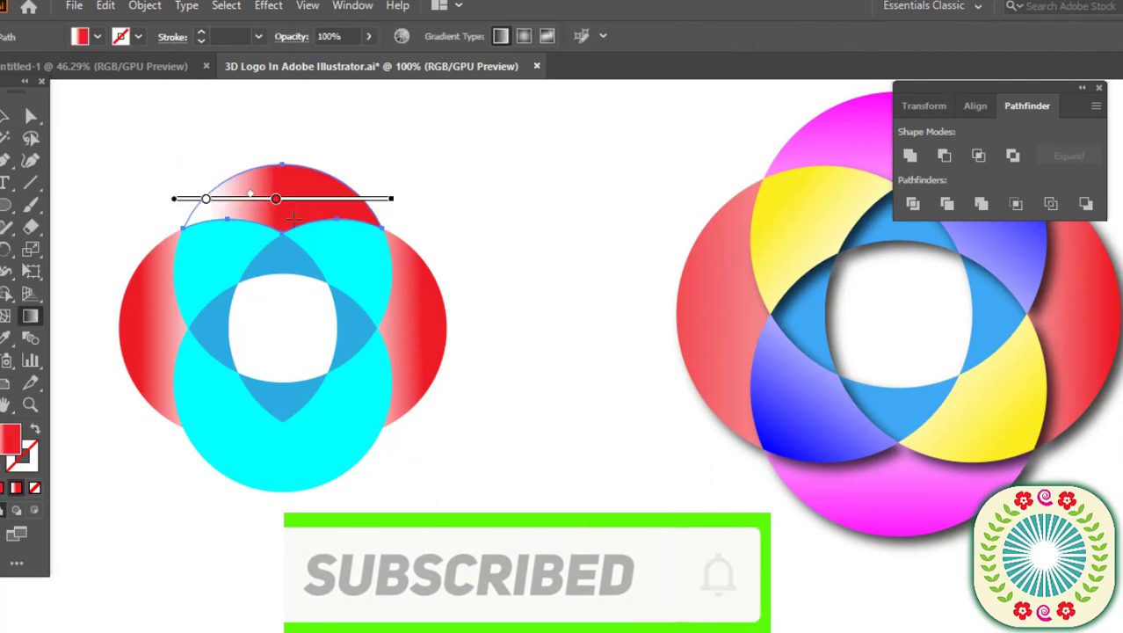
{"action": "mouse_move", "coordinate": [291, 120]}
{"action": "left_mouse_down"}
{"action": "mouse_move", "coordinate": [291, 406]}
{"action": "mouse_move", "coordinate": [280, 110]}
{"action": "mouse_move", "coordinate": [300, 350]}
{"action": "left_mouse_up"}
{"action": "scroll", "coordinate": [328, 368], "scroll_direction": "down", "scroll_amount": 4}
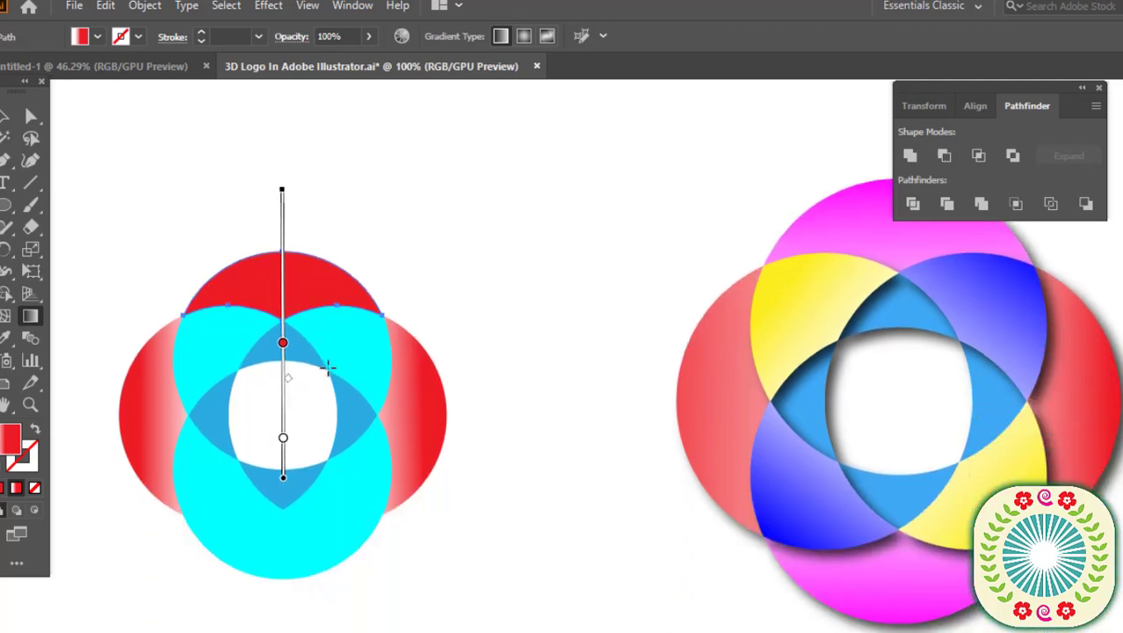
Colour the red stop of the top crescent's gradient magenta and shift it up towards the outer edge.
{"action": "double_click", "coordinate": [282, 342]}
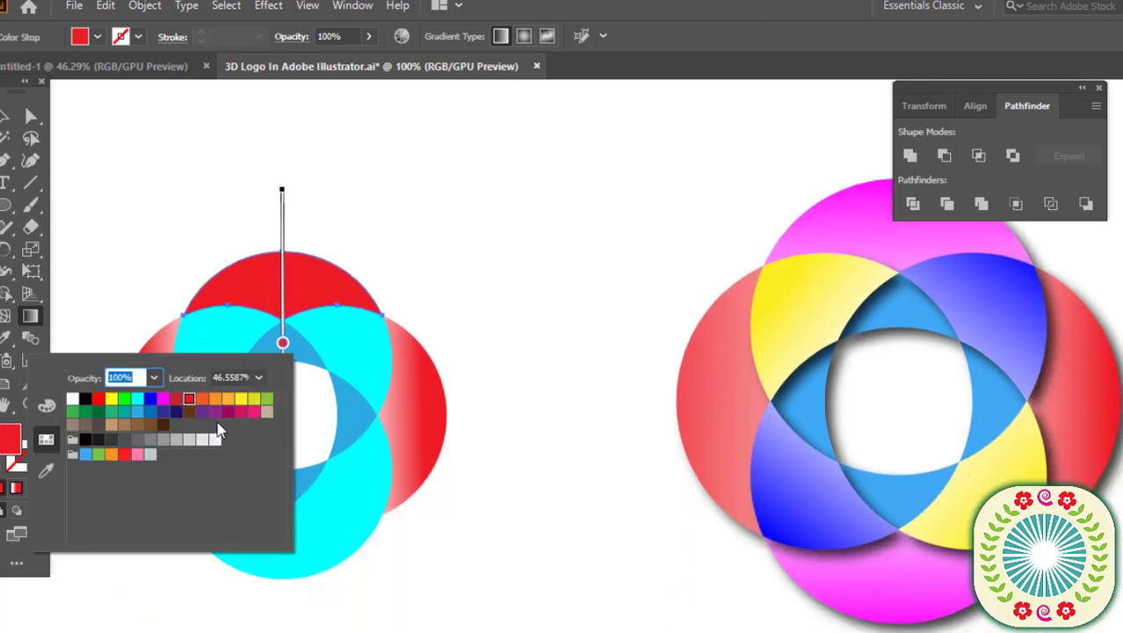
{"action": "left_click", "coordinate": [163, 399]}
{"action": "left_click_drag", "start_coordinate": [282, 342], "coordinate": [284, 299]}
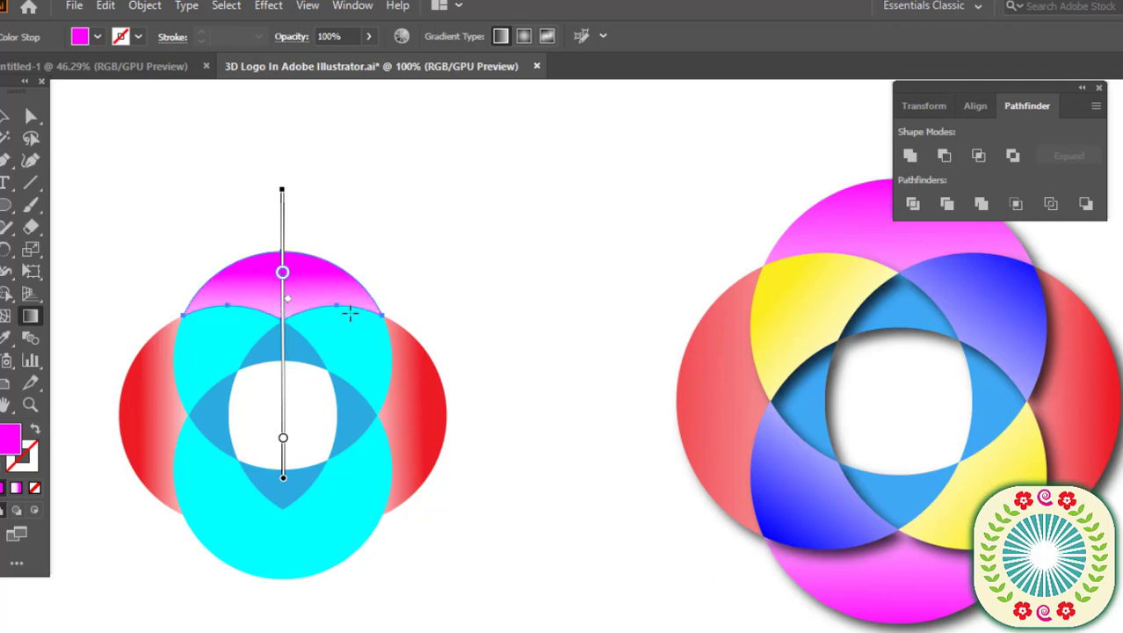
Apply the magenta-to-white gradient vertically to the bottom crescent, with full magenta at the outer edge and light at the inner edge.
{"action": "left_click", "coordinate": [3, 117]}
{"action": "left_click", "coordinate": [258, 552]}
{"action": "key", "text": "g"}
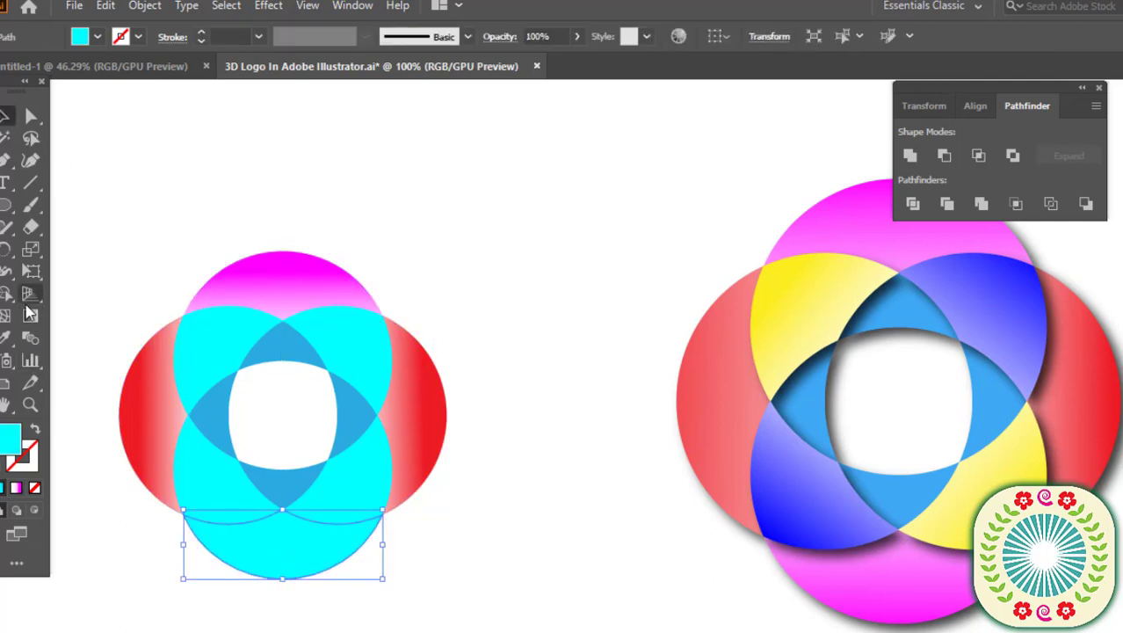
{"action": "left_click", "coordinate": [296, 572]}
{"action": "mouse_move", "coordinate": [281, 631]}
{"action": "left_mouse_down"}
{"action": "mouse_move", "coordinate": [296, 355]}
{"action": "mouse_move", "coordinate": [308, 446]}
{"action": "mouse_move", "coordinate": [280, 616]}
{"action": "left_mouse_up"}
{"action": "scroll", "coordinate": [299, 429], "scroll_direction": "down", "scroll_amount": 1}
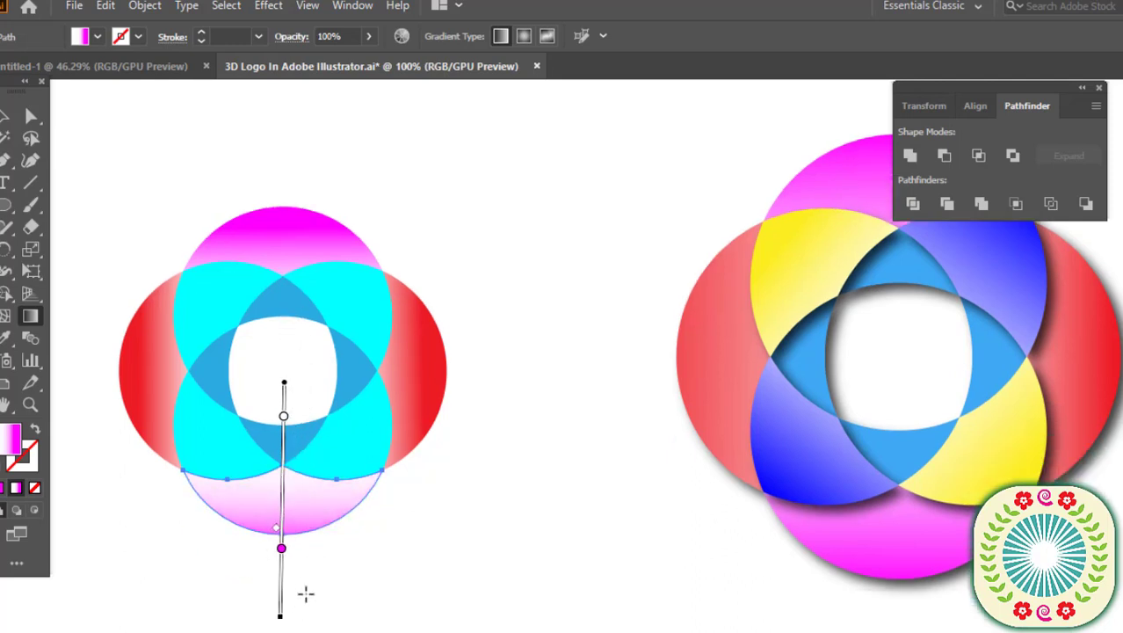
{"action": "left_click_drag", "start_coordinate": [282, 551], "coordinate": [283, 527]}
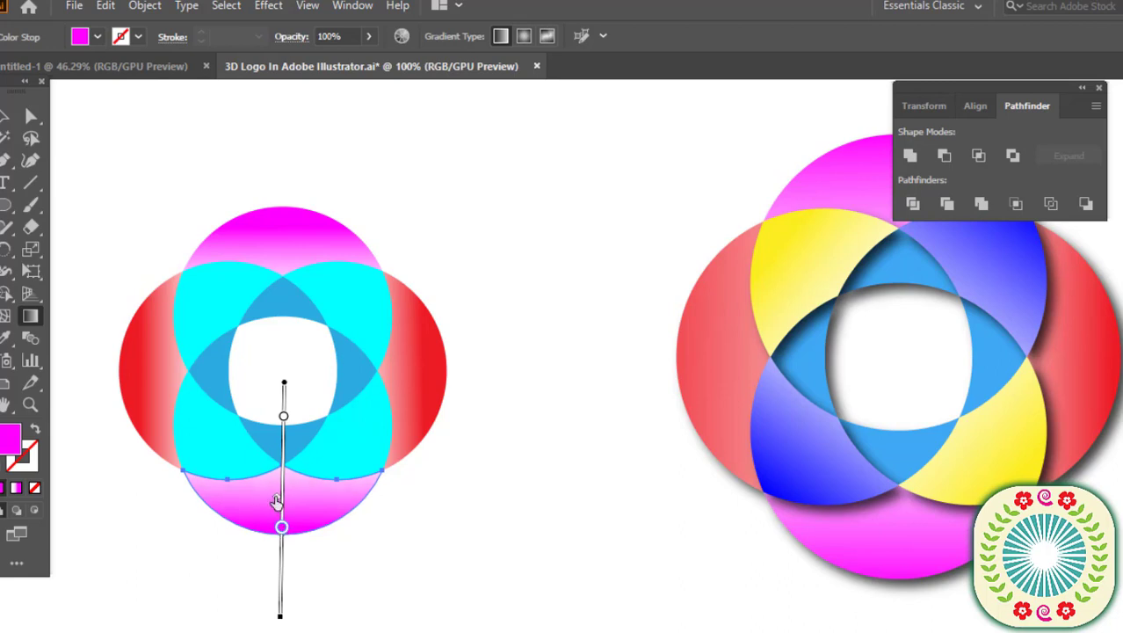
Apply the gradient to the lower right cyan petal and run it diagonally outward from the centre of the logo.
{"action": "key", "text": "v"}
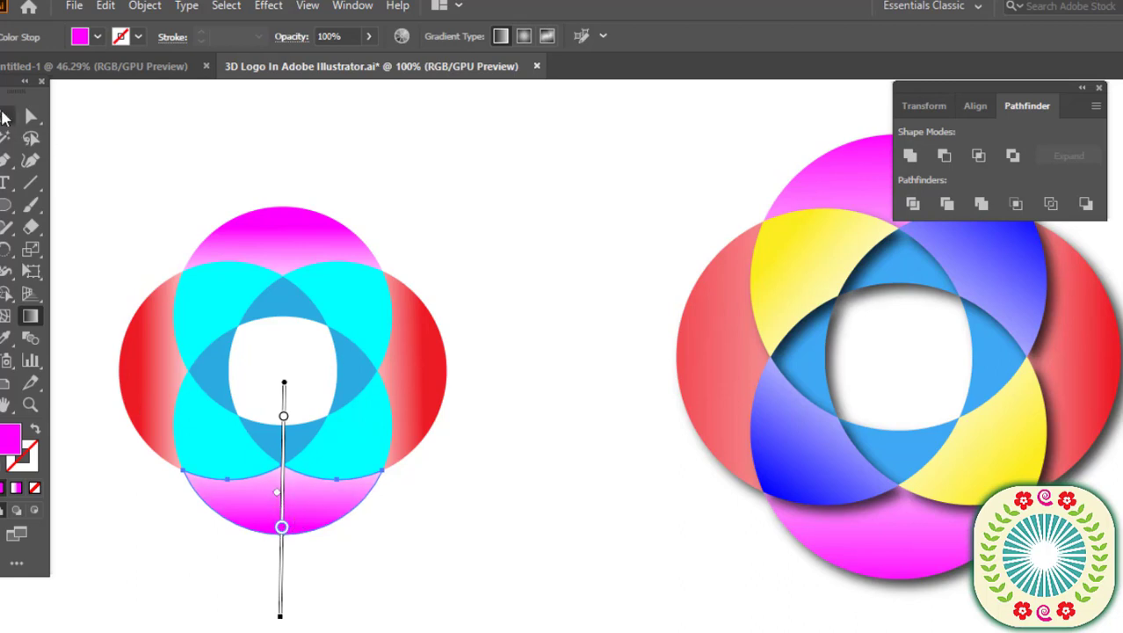
{"action": "left_click", "coordinate": [544, 439]}
{"action": "left_click", "coordinate": [348, 439]}
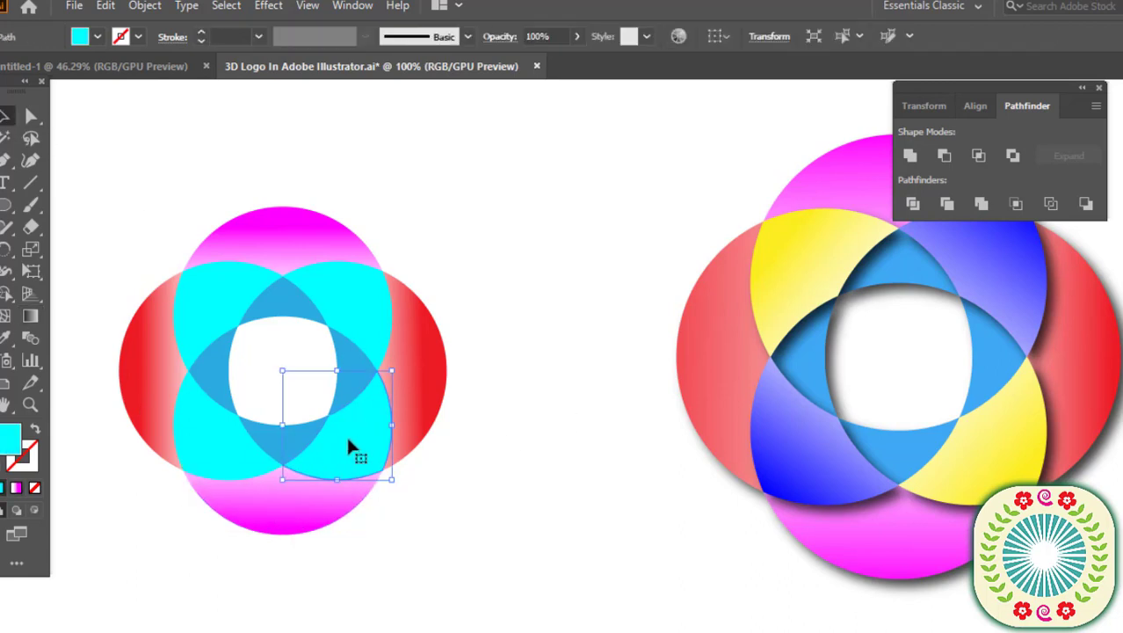
{"action": "key", "text": "g"}
{"action": "left_click", "coordinate": [344, 453]}
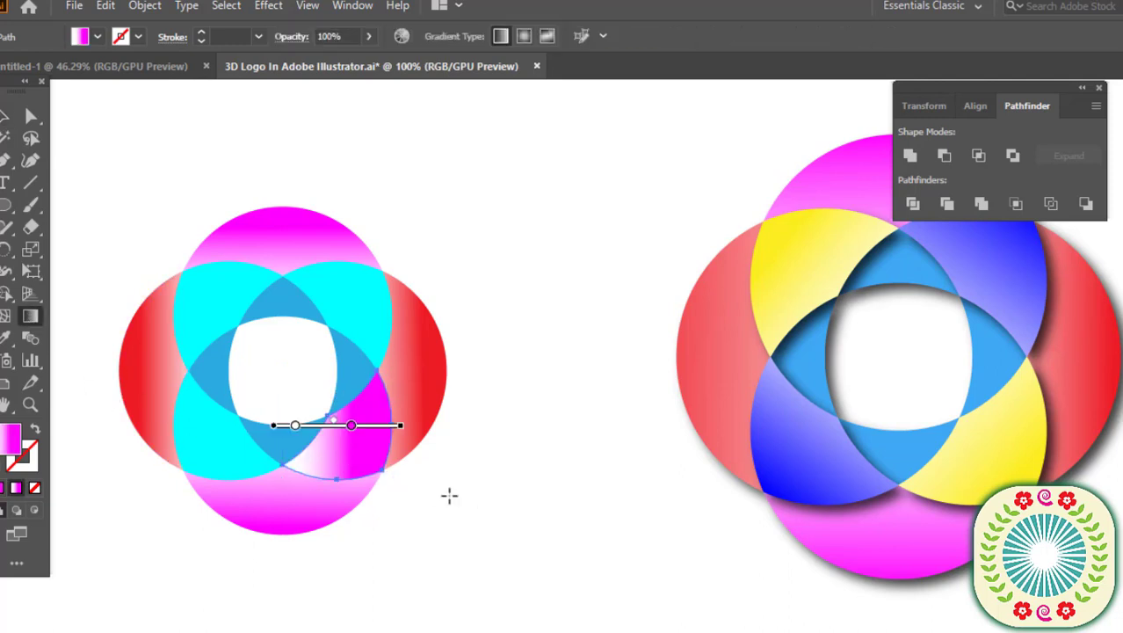
{"action": "mouse_move", "coordinate": [454, 500]}
{"action": "left_mouse_down"}
{"action": "mouse_move", "coordinate": [236, 322]}
{"action": "mouse_move", "coordinate": [459, 532]}
{"action": "mouse_move", "coordinate": [477, 574]}
{"action": "left_mouse_up"}
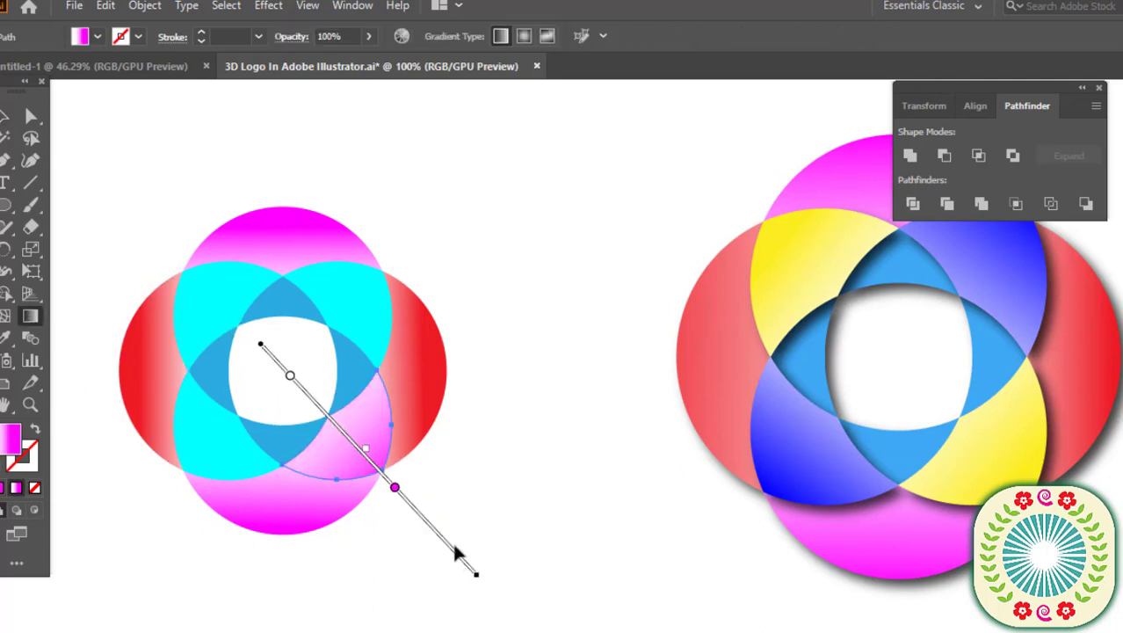
Colour the magenta stop of the lower right petal's gradient yellow-green and move the stop inward along the diagonal.
{"action": "left_click_drag", "start_coordinate": [395, 490], "coordinate": [371, 465]}
{"action": "double_click", "coordinate": [373, 464]}
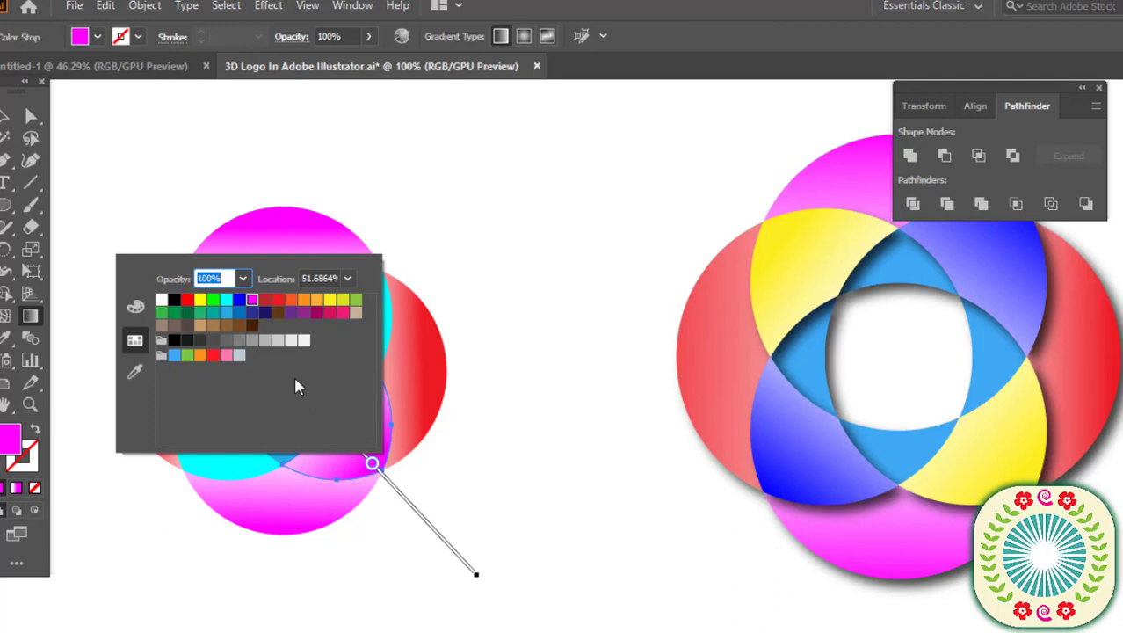
{"action": "left_click", "coordinate": [343, 300]}
{"action": "left_click", "coordinate": [372, 464]}
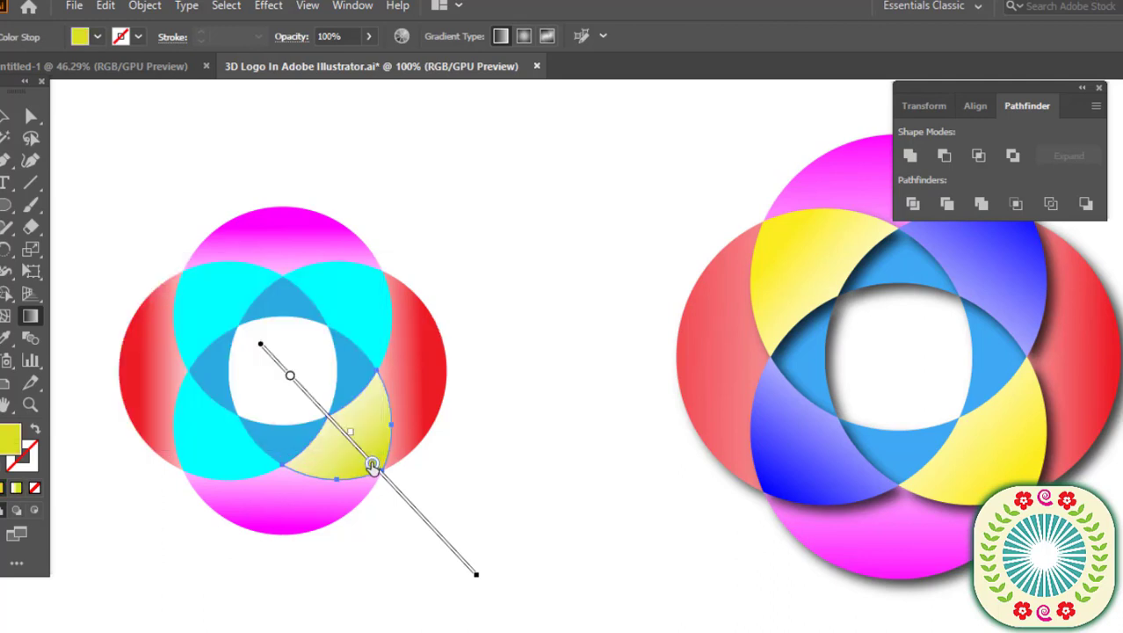
{"action": "left_click_drag", "start_coordinate": [373, 464], "coordinate": [347, 438]}
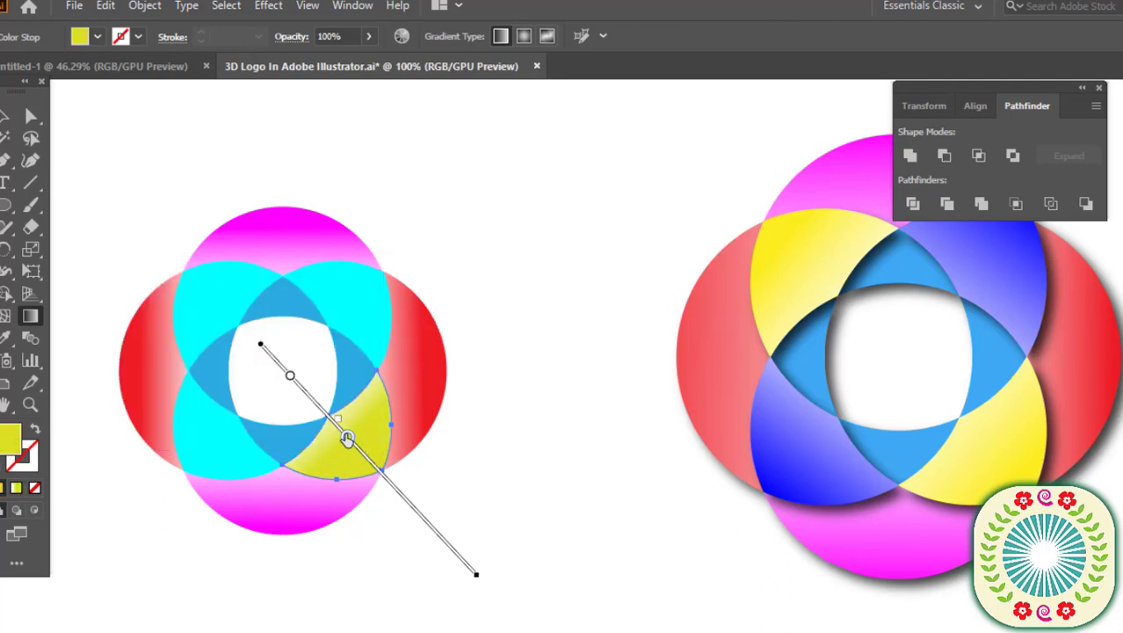
Apply the yellow-green gradient to the upper left cyan petal, running diagonally from light near the centre to full colour at the outer edge.
{"action": "left_click", "coordinate": [7, 117]}
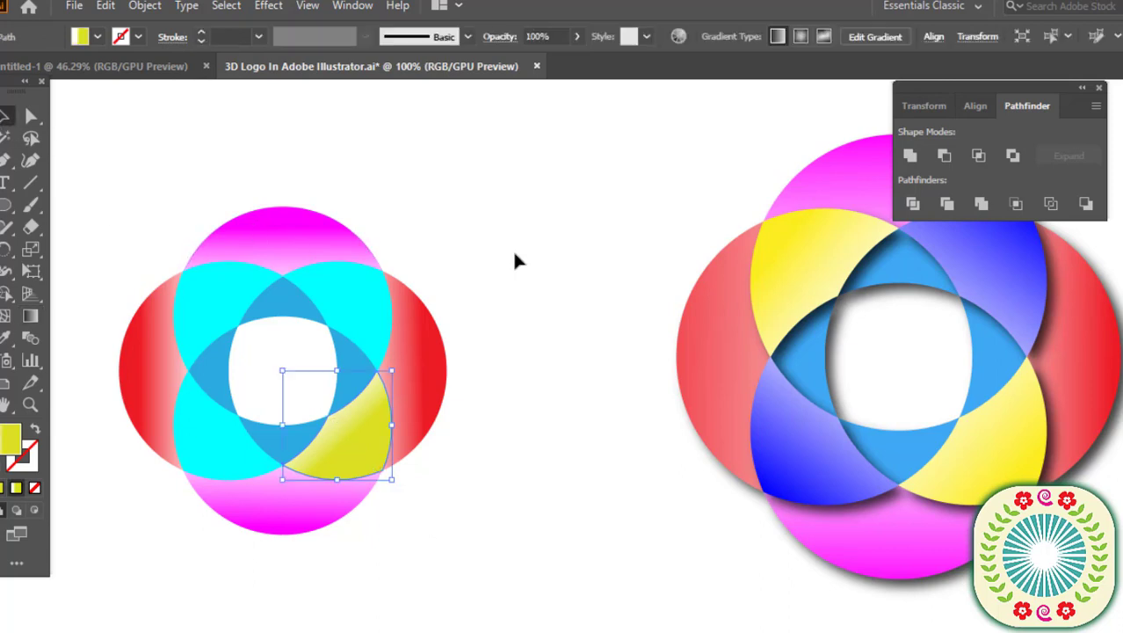
{"action": "left_click", "coordinate": [195, 308]}
{"action": "key", "text": "g"}
{"action": "left_click", "coordinate": [222, 315]}
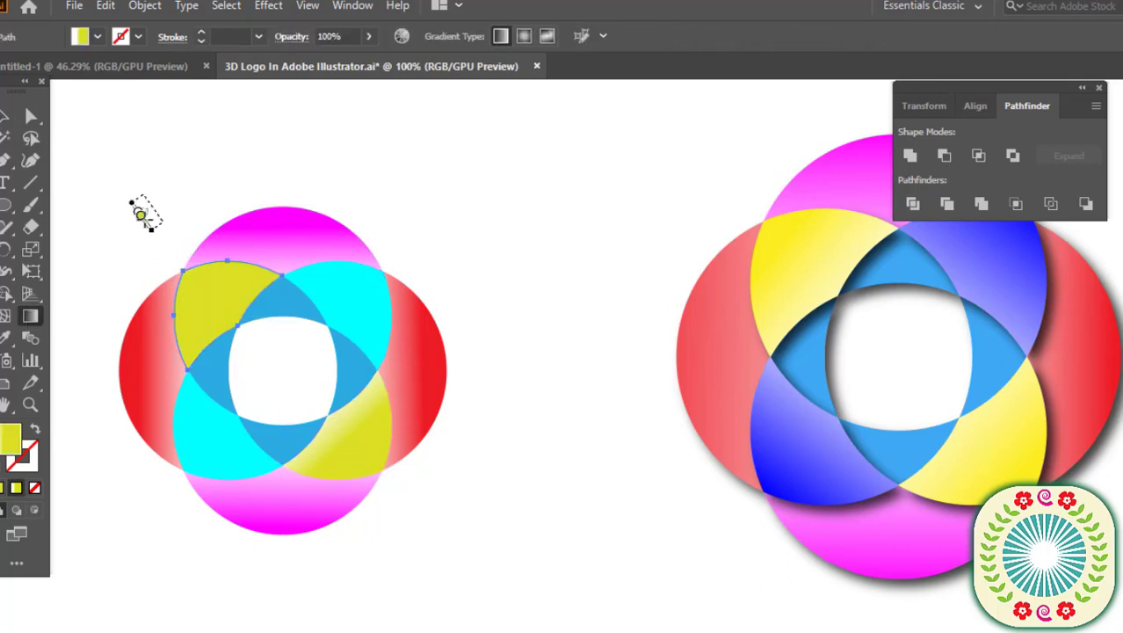
{"action": "mouse_move", "coordinate": [147, 223]}
{"action": "left_mouse_down"}
{"action": "mouse_move", "coordinate": [318, 416]}
{"action": "mouse_move", "coordinate": [131, 220]}
{"action": "left_mouse_up"}
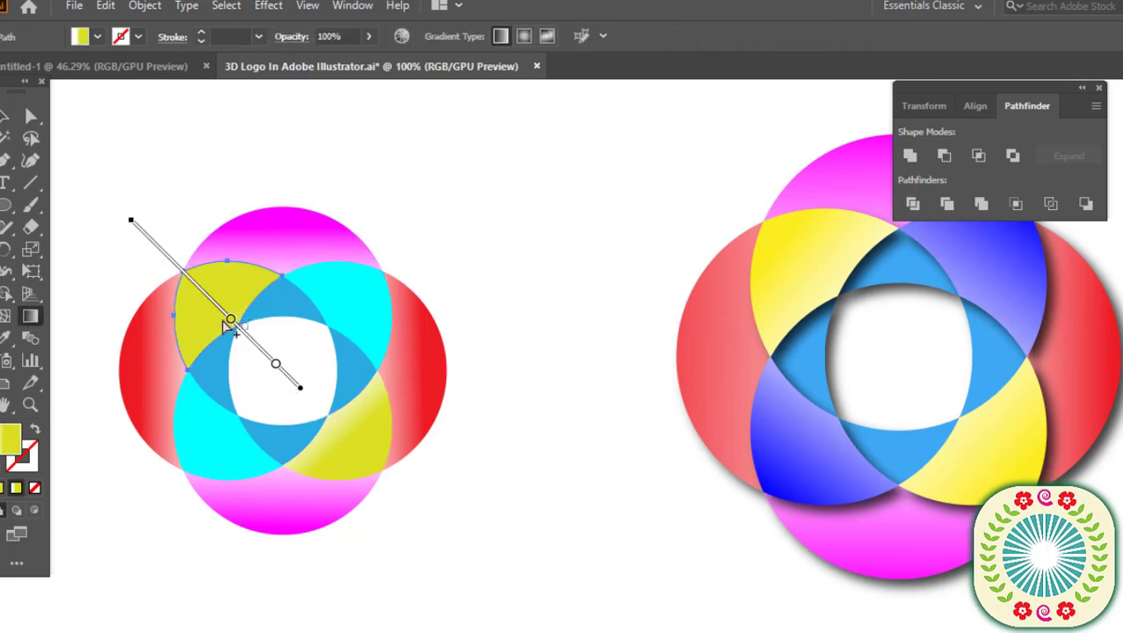
{"action": "left_click_drag", "start_coordinate": [231, 318], "coordinate": [206, 293]}
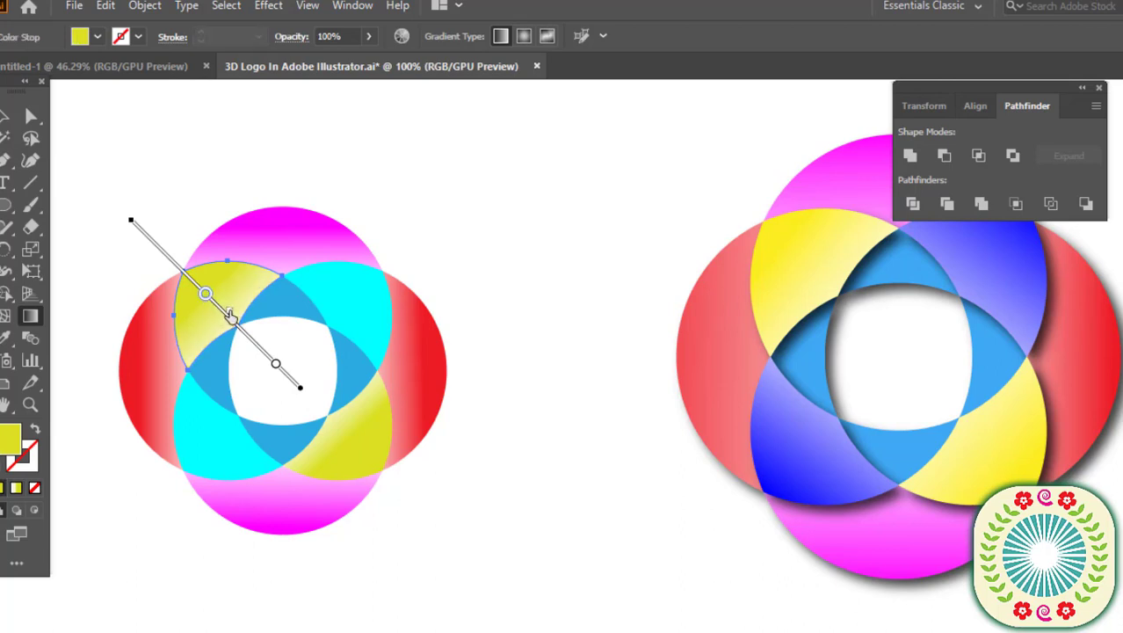
Apply the gradient to the upper right cyan petal and run it diagonally outward, with the white end near the logo's centre.
{"action": "left_click", "coordinate": [5, 115]}
{"action": "left_click", "coordinate": [545, 303]}
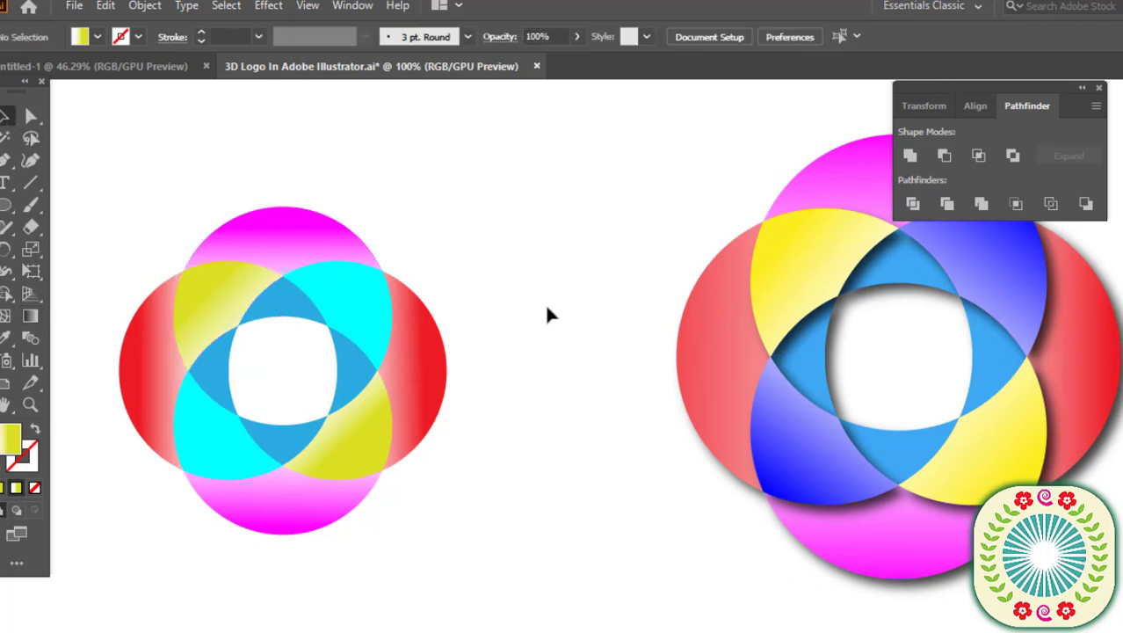
{"action": "left_click", "coordinate": [348, 318]}
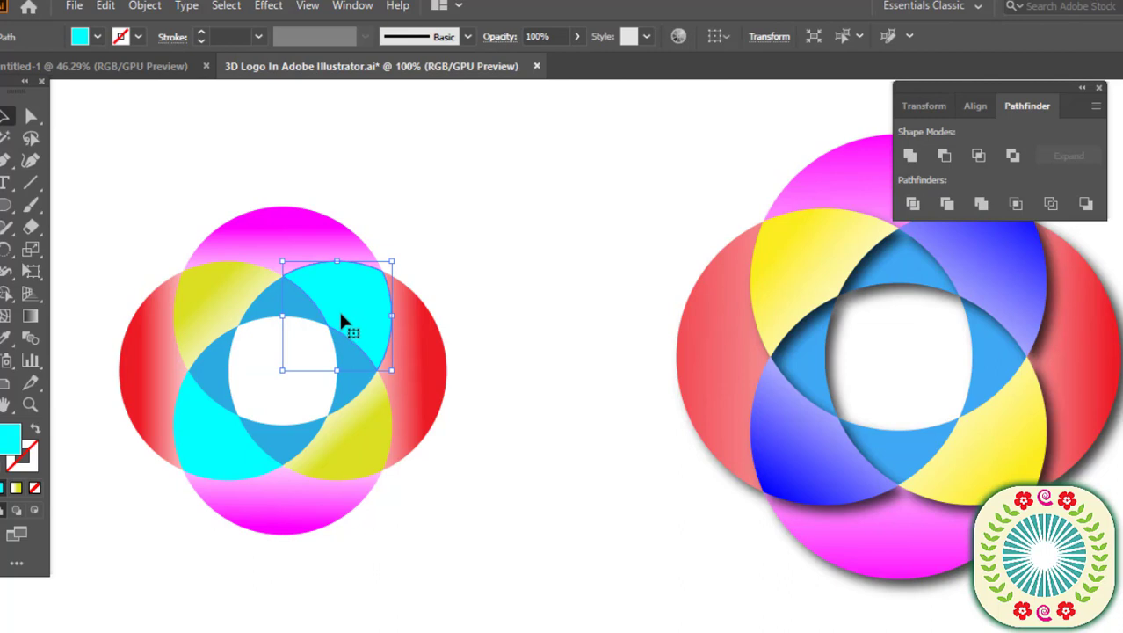
{"action": "key", "text": "g"}
{"action": "left_click", "coordinate": [357, 312]}
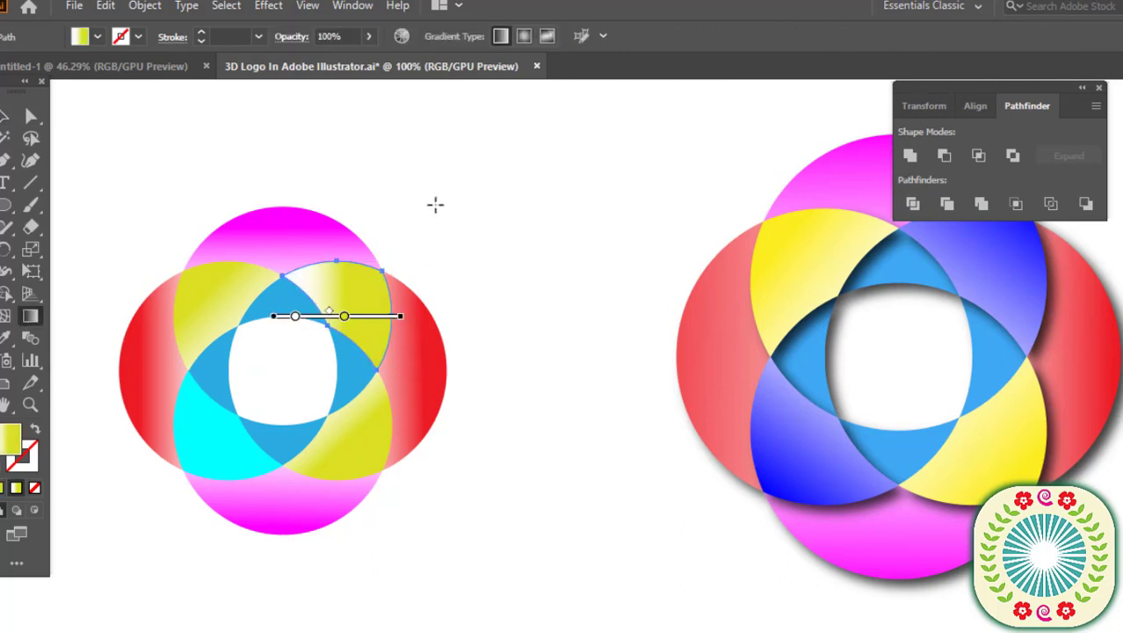
{"action": "left_click_drag", "start_coordinate": [437, 199], "coordinate": [270, 446]}
{"action": "left_click_drag", "start_coordinate": [292, 393], "coordinate": [404, 185]}
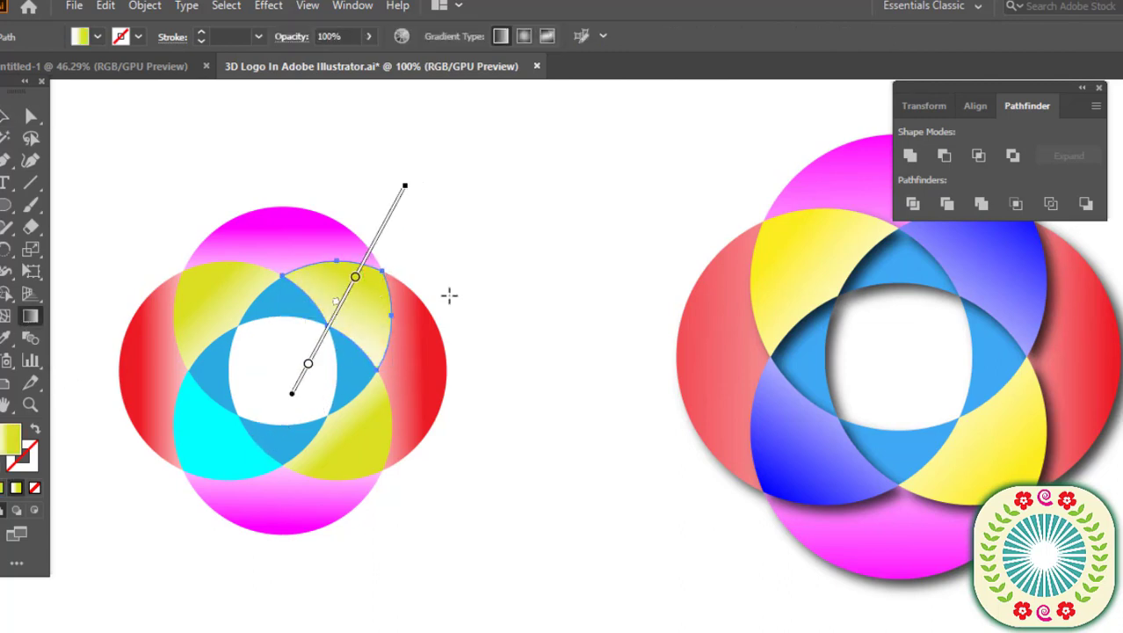
Colour the yellow-green stop of the upper right petal's gradient RGB Blue and shift the stop inward.
{"action": "double_click", "coordinate": [355, 278]}
{"action": "left_click", "coordinate": [223, 332]}
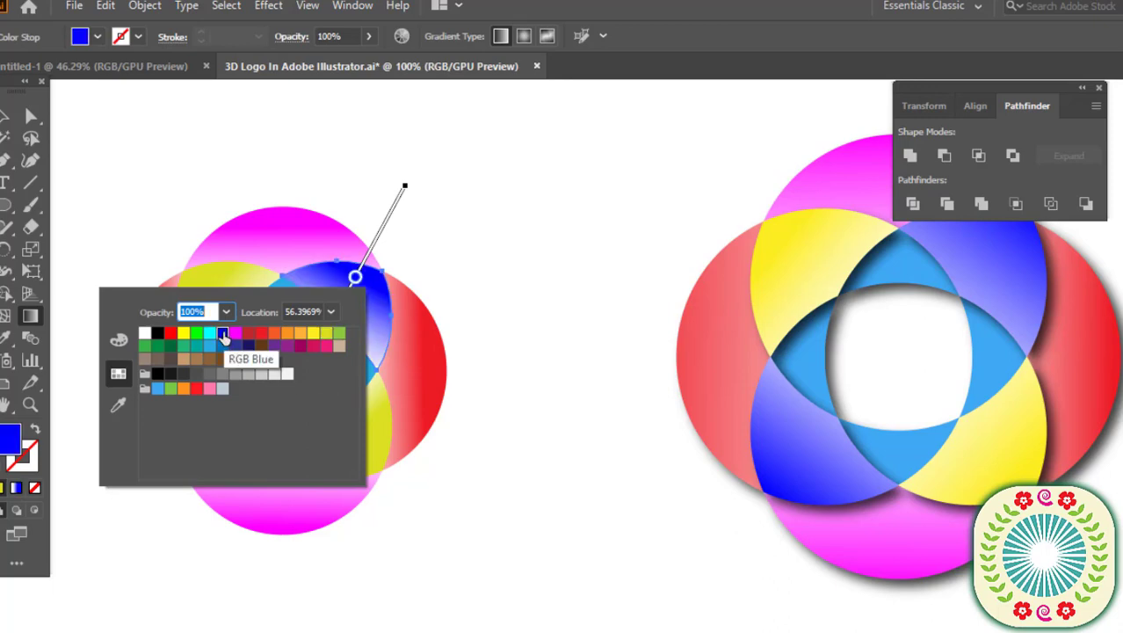
{"action": "mouse_move", "coordinate": [356, 282]}
{"action": "left_mouse_down"}
{"action": "mouse_move", "coordinate": [339, 314]}
{"action": "mouse_move", "coordinate": [346, 303]}
{"action": "left_mouse_up"}
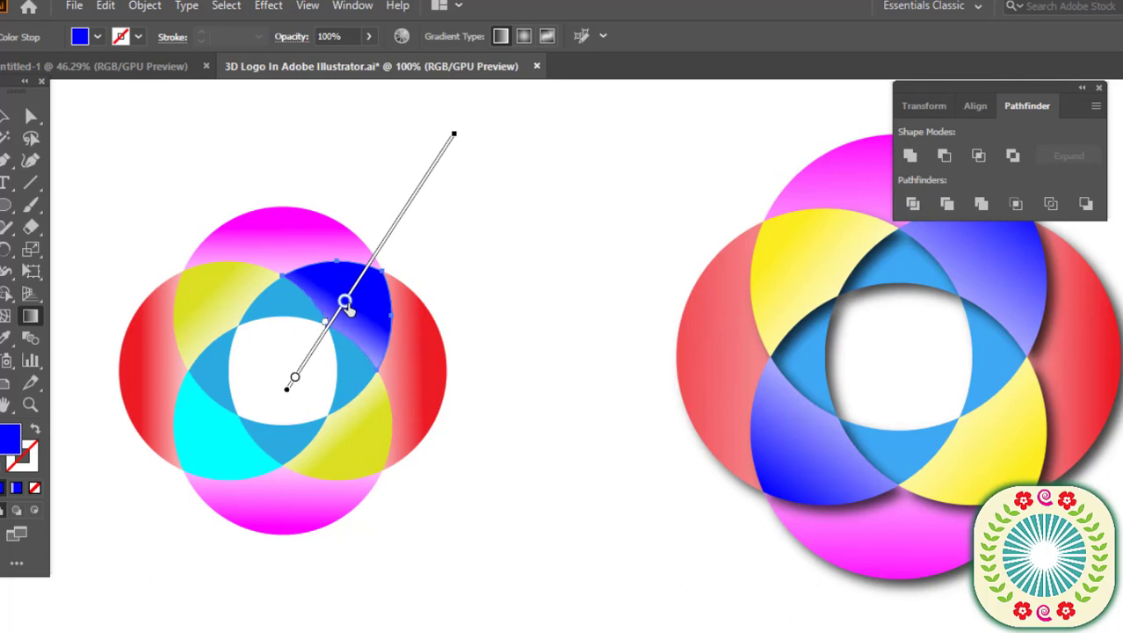
Apply the blue-to-white gradient to the lower left cyan petal, running diagonally from light near the centre to full blue outward.
{"action": "key", "text": "v"}
{"action": "left_click", "coordinate": [496, 312]}
{"action": "left_click", "coordinate": [221, 431]}
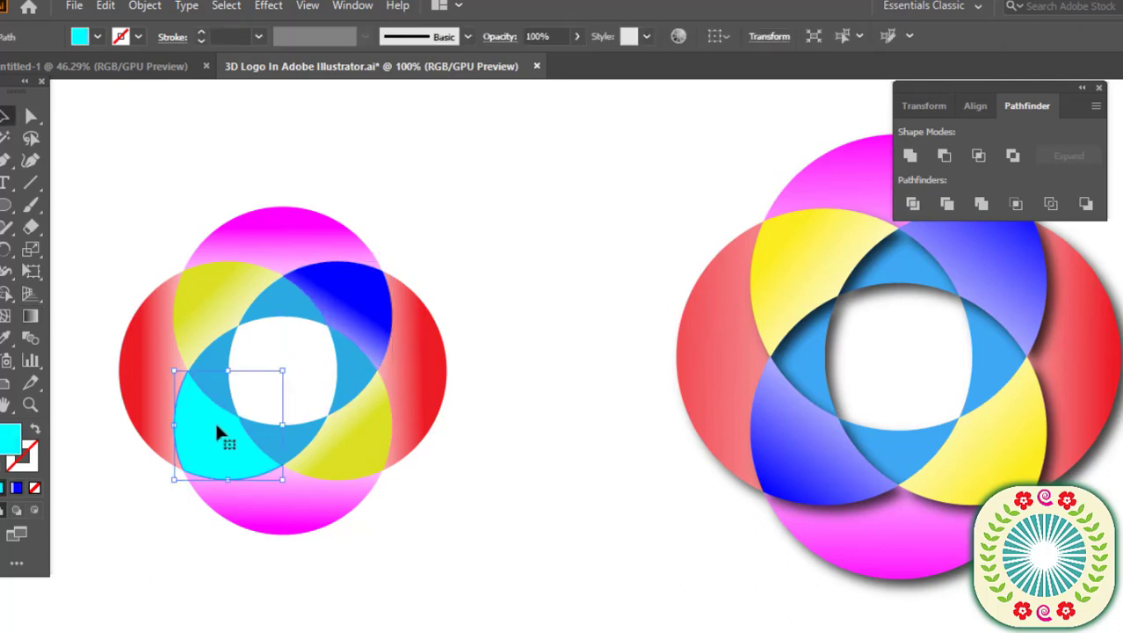
{"action": "left_click", "coordinate": [30, 316]}
{"action": "left_click", "coordinate": [214, 454]}
{"action": "mouse_move", "coordinate": [143, 529]}
{"action": "left_mouse_down"}
{"action": "mouse_move", "coordinate": [326, 206]}
{"action": "mouse_move", "coordinate": [351, 206]}
{"action": "left_mouse_up"}
{"action": "mouse_move", "coordinate": [279, 354]}
{"action": "left_mouse_down"}
{"action": "mouse_move", "coordinate": [176, 518]}
{"action": "mouse_move", "coordinate": [123, 580]}
{"action": "left_mouse_up"}
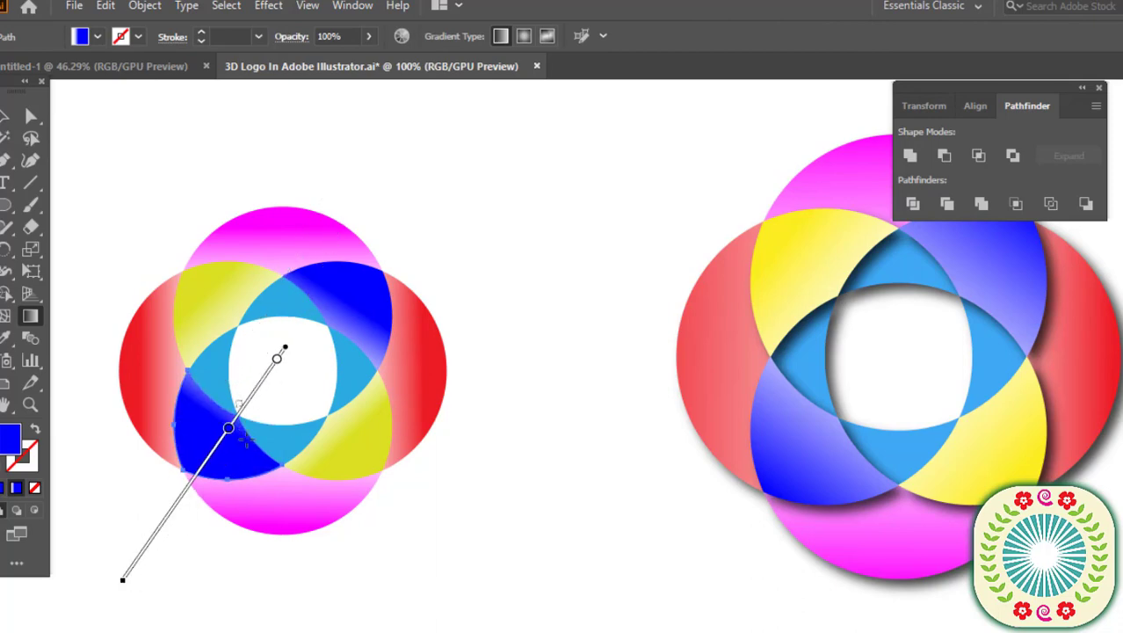
{"action": "left_click_drag", "start_coordinate": [229, 428], "coordinate": [225, 446]}
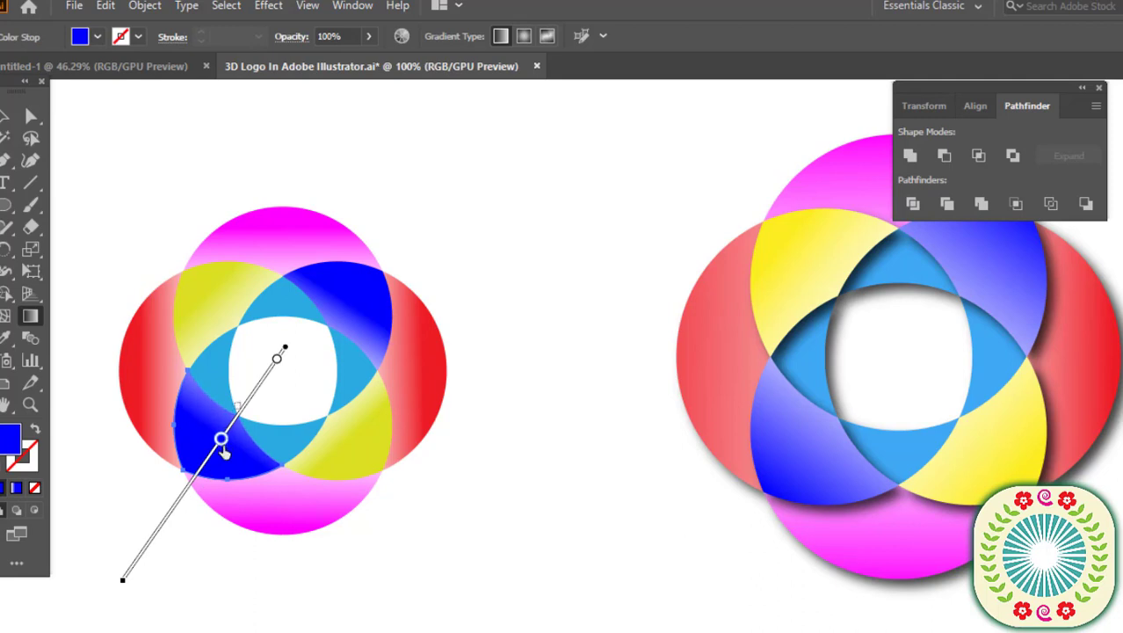
Select all pieces of the smaller logo and start a Drop Shadow effect on them in Multiply mode.
{"action": "left_click", "coordinate": [5, 117]}
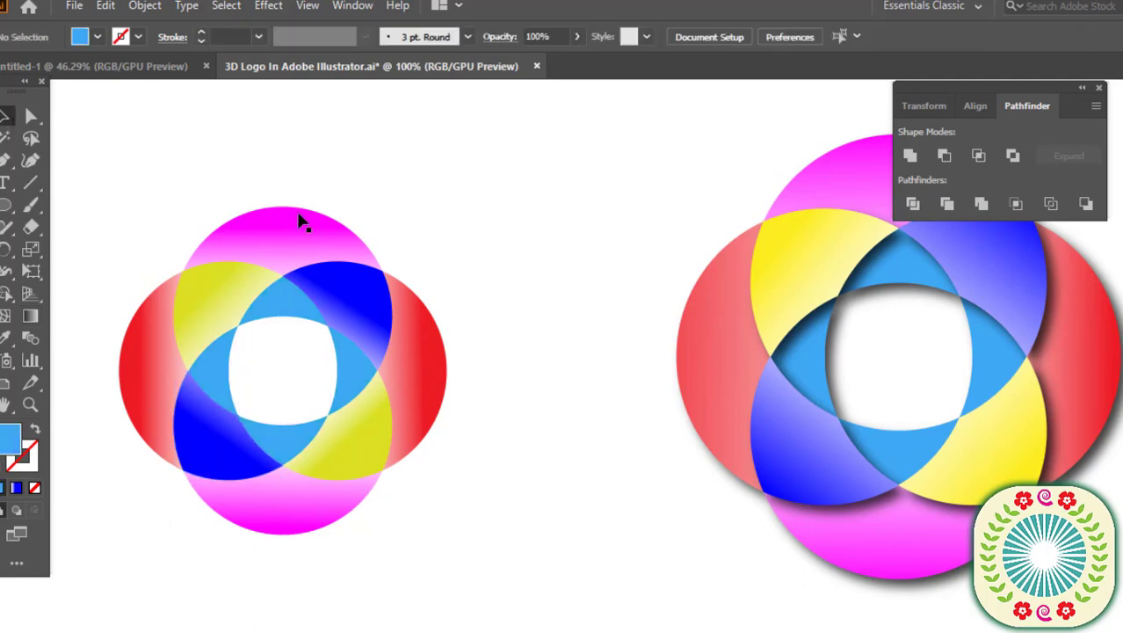
{"action": "left_click_drag", "start_coordinate": [148, 208], "coordinate": [499, 507]}
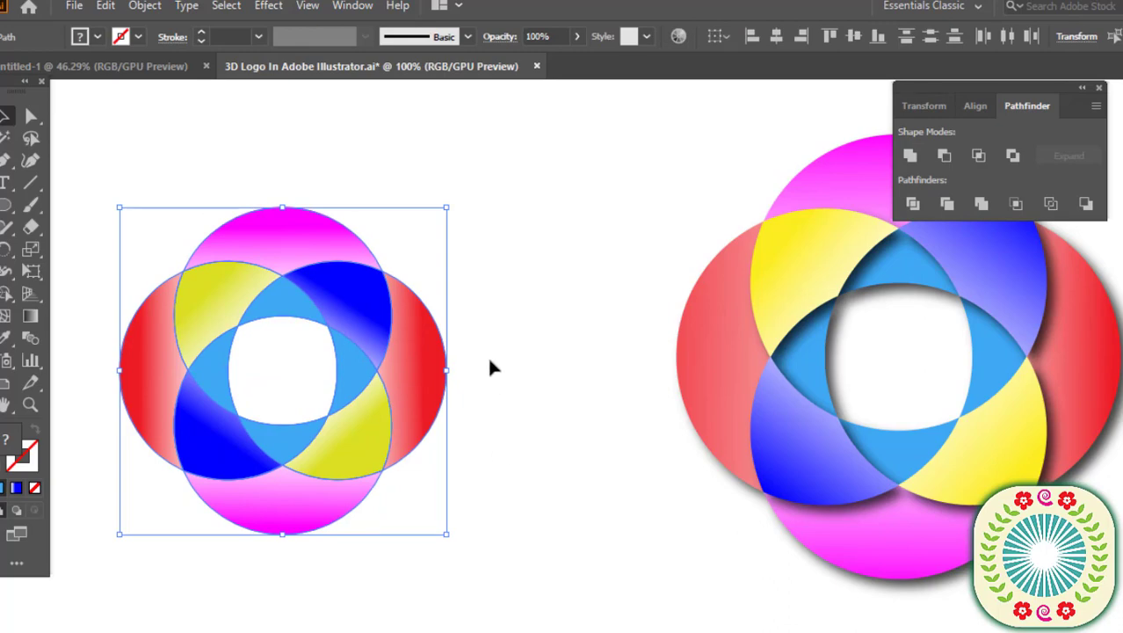
{"action": "left_click", "coordinate": [269, 8]}
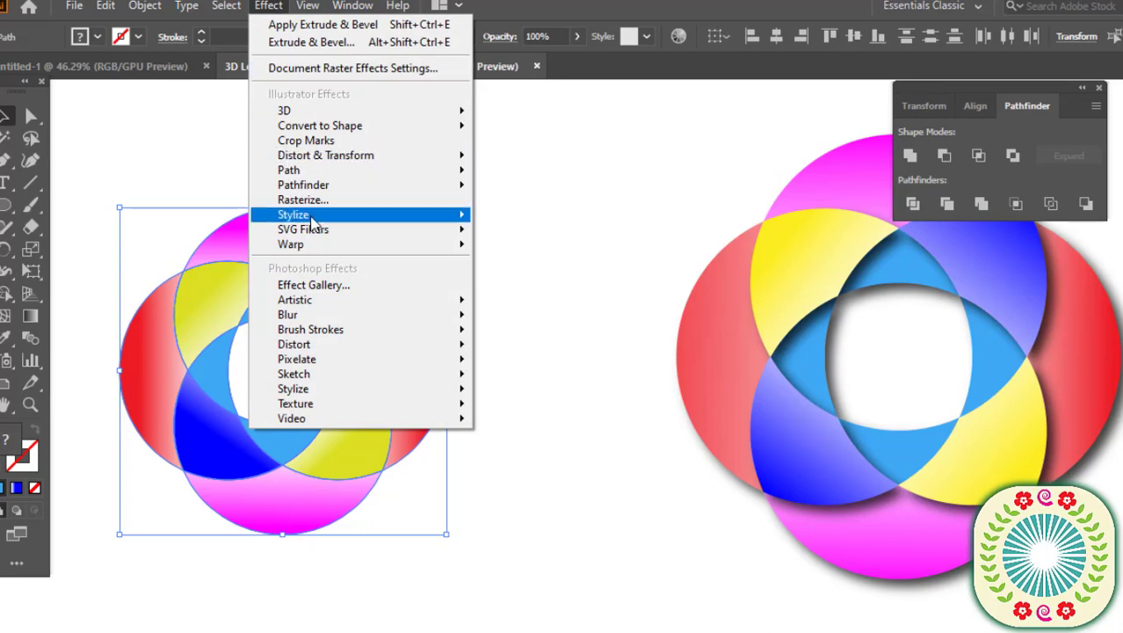
{"action": "mouse_move", "coordinate": [334, 222]}
{"action": "left_click", "coordinate": [526, 217]}
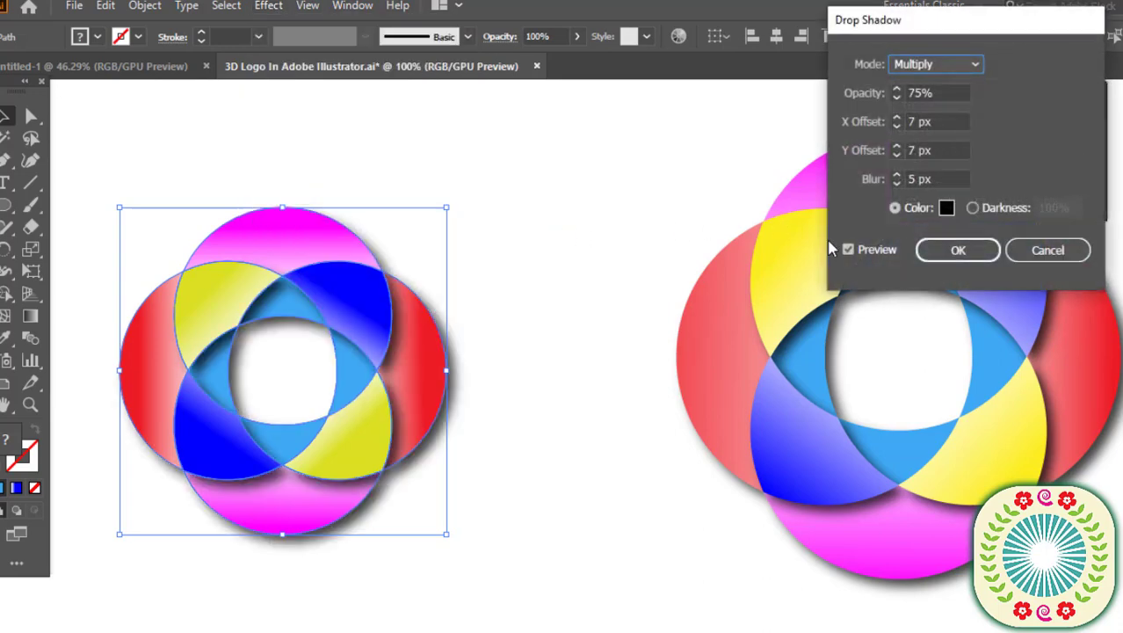
{"action": "left_click", "coordinate": [976, 65]}
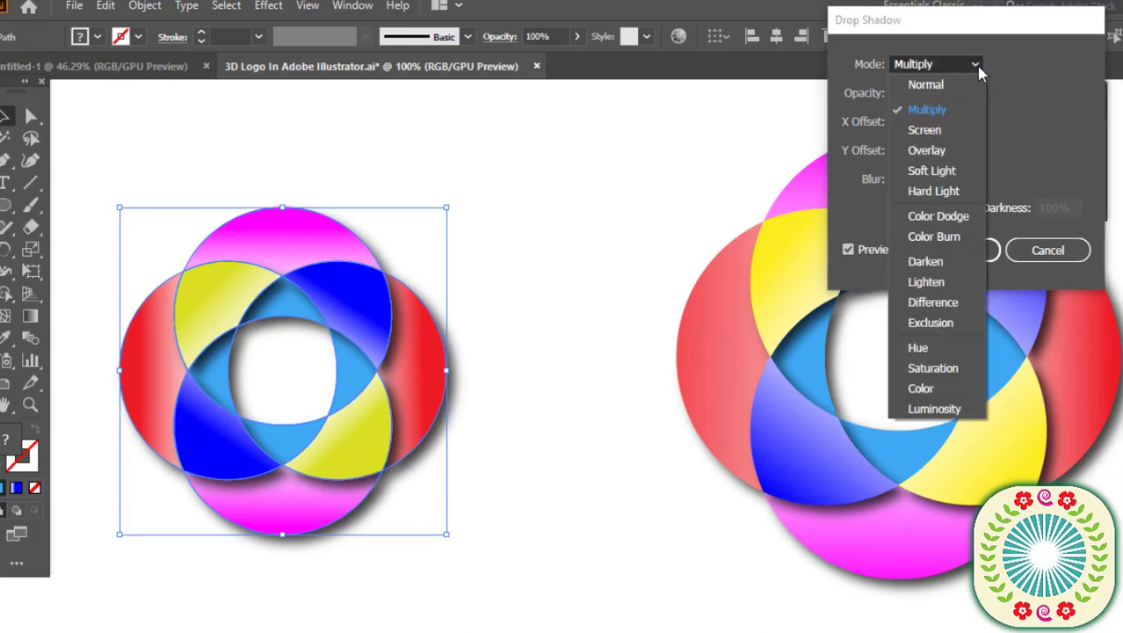
{"action": "left_click", "coordinate": [934, 106]}
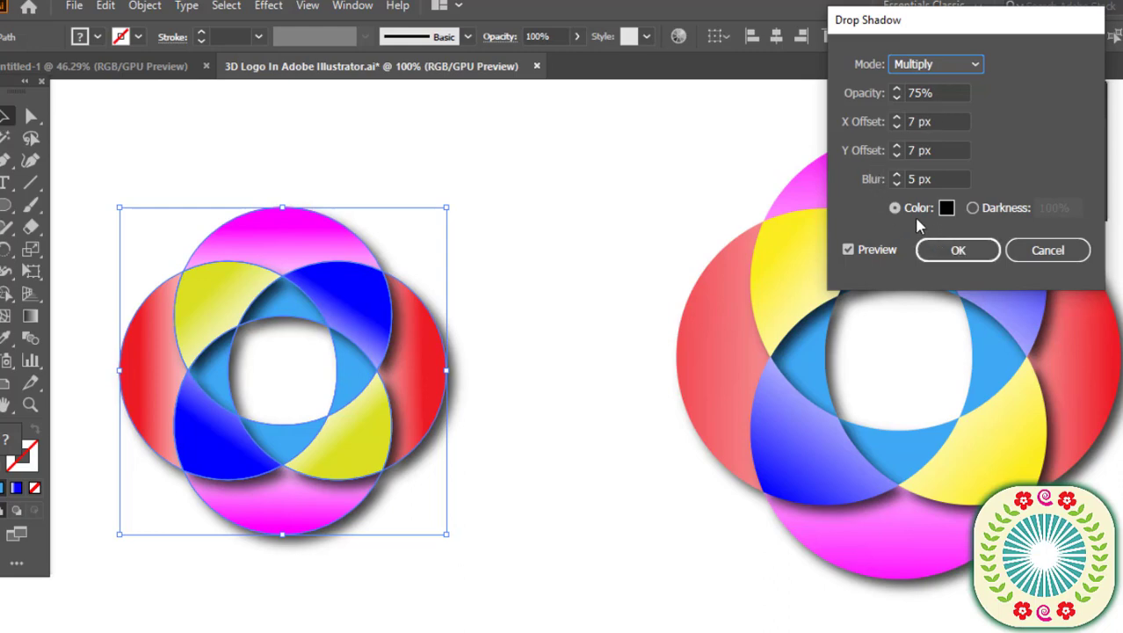
Set the shadow colour to near-black (S 7%, B 4%) and apply it with 75% opacity, 7 px X and Y offsets and 5 px blur.
{"action": "left_click", "coordinate": [947, 209]}
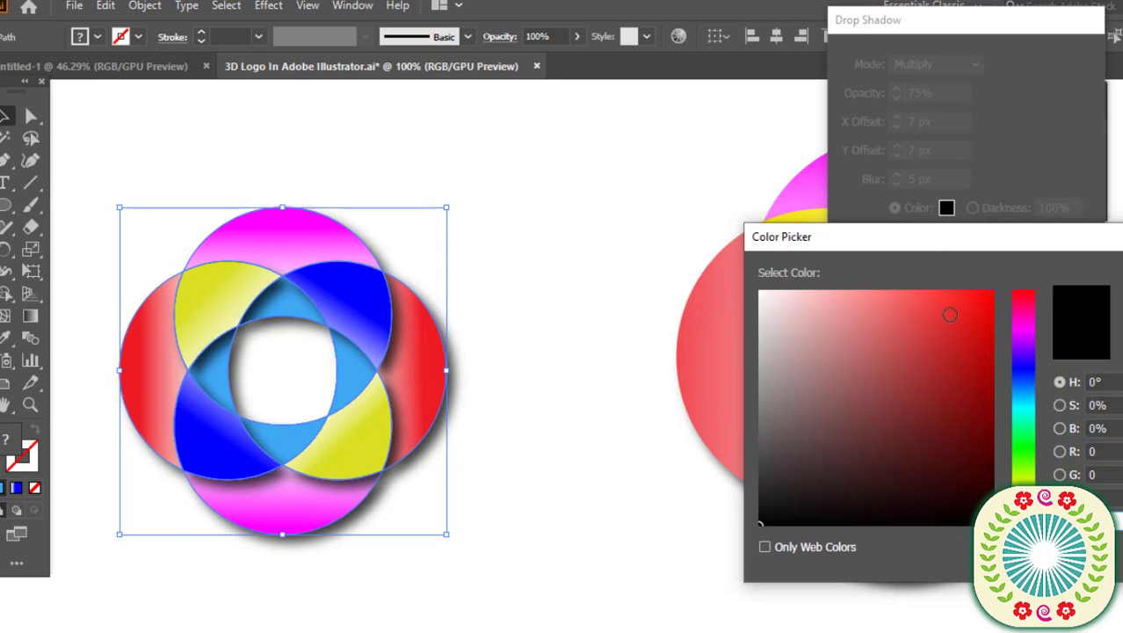
{"action": "left_click", "coordinate": [774, 516]}
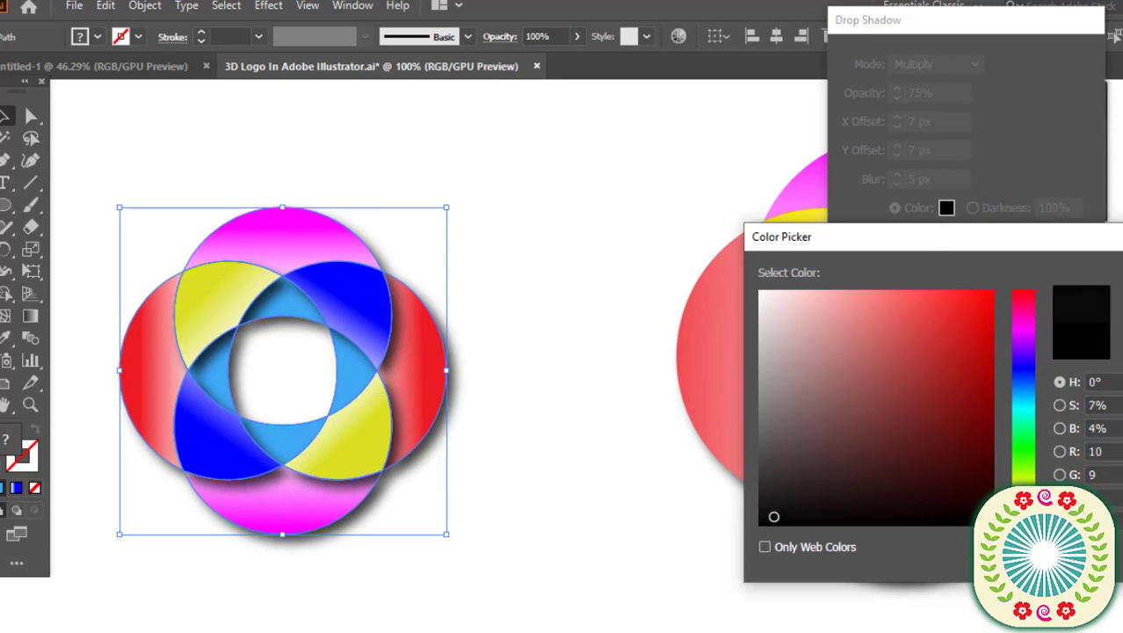
{"action": "key", "text": "Return"}
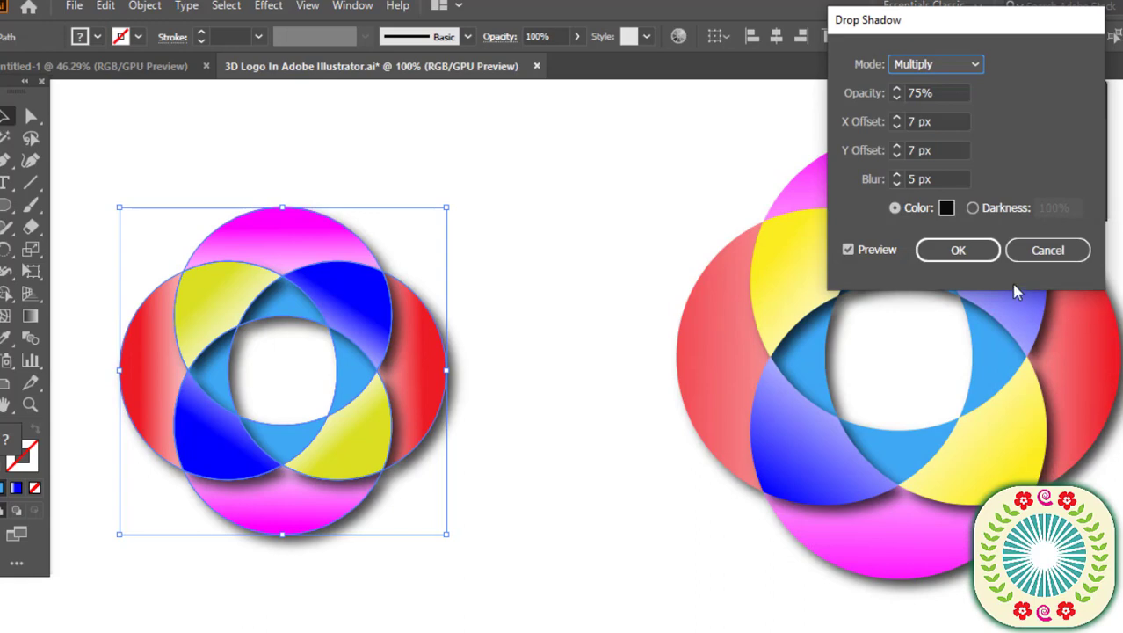
{"action": "left_click", "coordinate": [965, 257]}
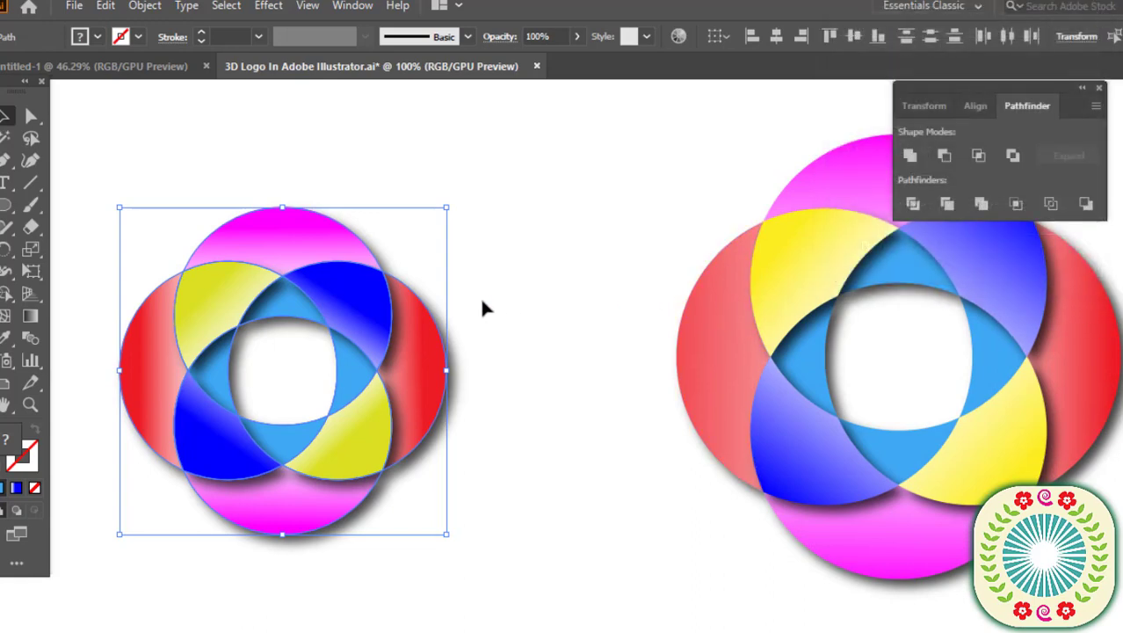
{"action": "left_click", "coordinate": [506, 299]}
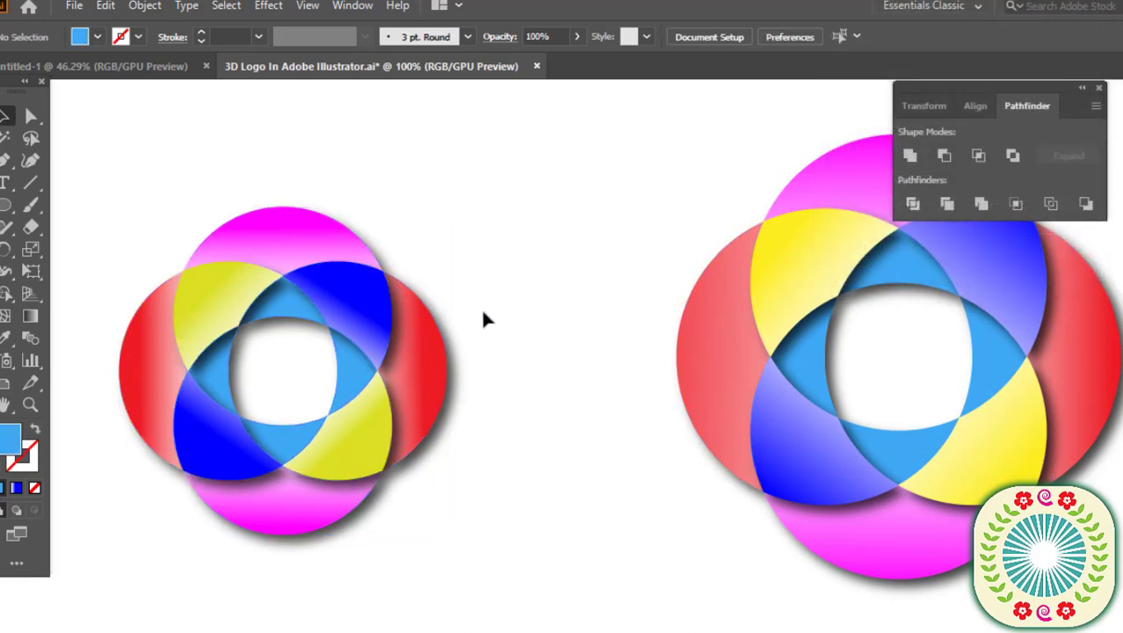
Group all the pieces of the shadowed logo into one object and deselect it.
{"action": "left_click", "coordinate": [509, 373], "text": "ctrl"}
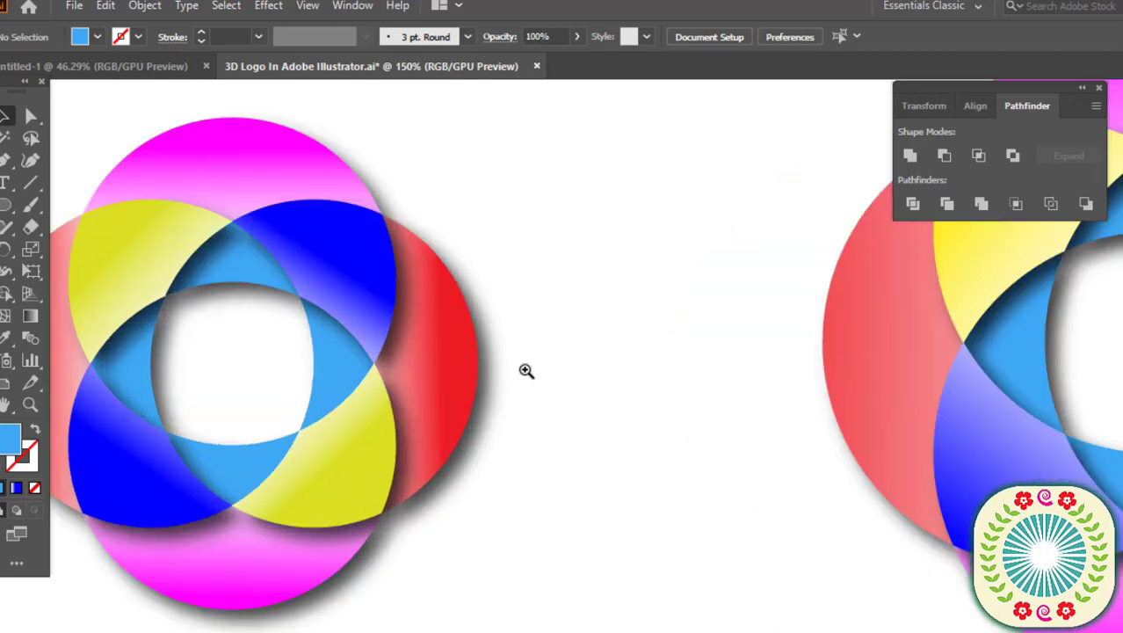
{"action": "left_click", "coordinate": [527, 371], "text": "ctrl"}
{"action": "left_click_drag", "start_coordinate": [526, 382], "coordinate": [790, 418]}
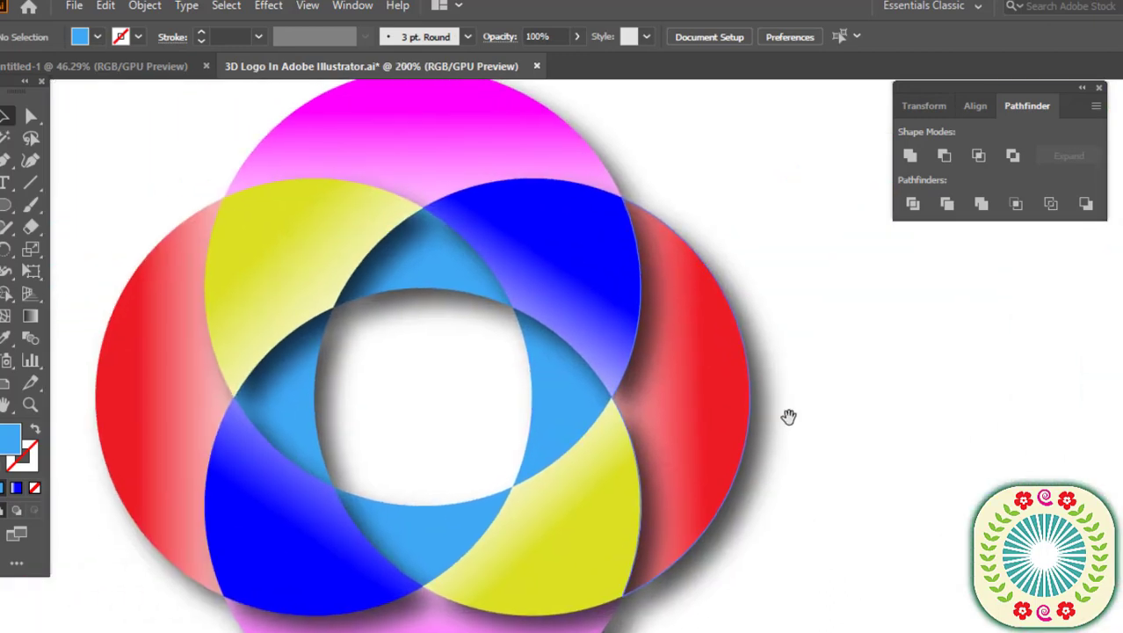
{"action": "key", "text": "ctrl+minus"}
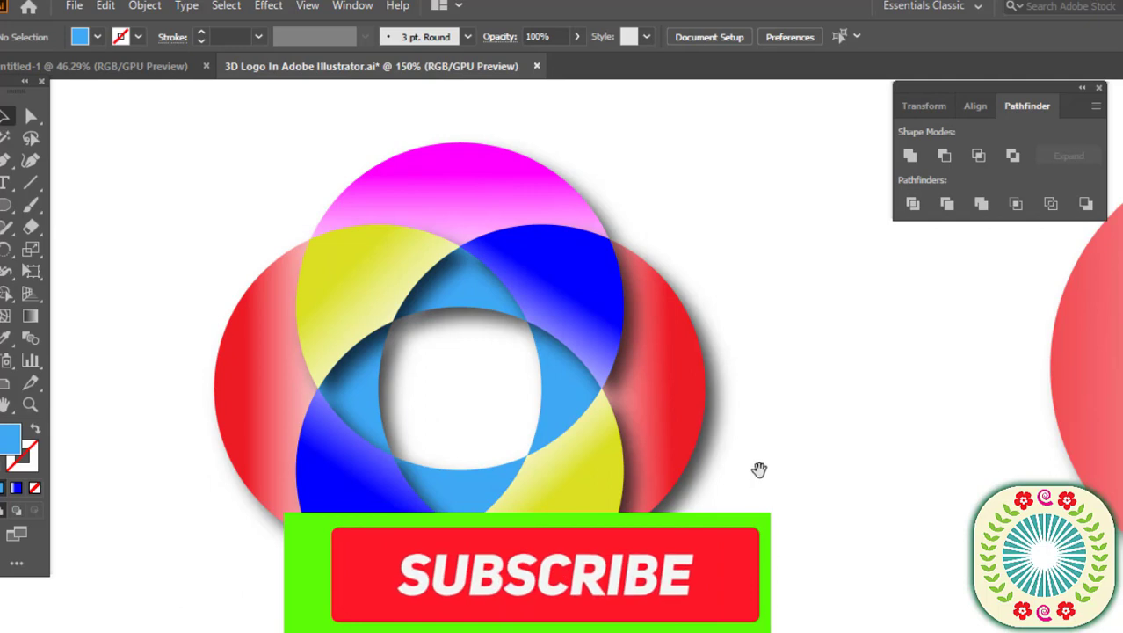
{"action": "scroll", "coordinate": [743, 483], "scroll_direction": "down", "scroll_amount": 1}
{"action": "left_click_drag", "start_coordinate": [738, 490], "coordinate": [735, 482]}
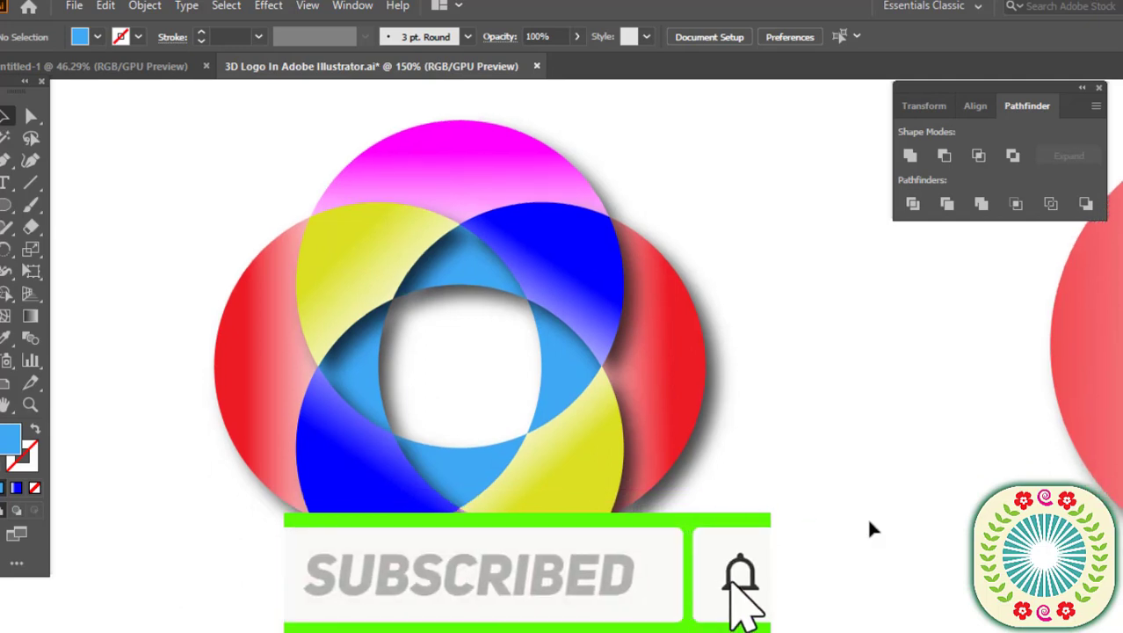
{"action": "left_click_drag", "start_coordinate": [194, 199], "coordinate": [285, 552]}
{"action": "right_click", "coordinate": [571, 425]}
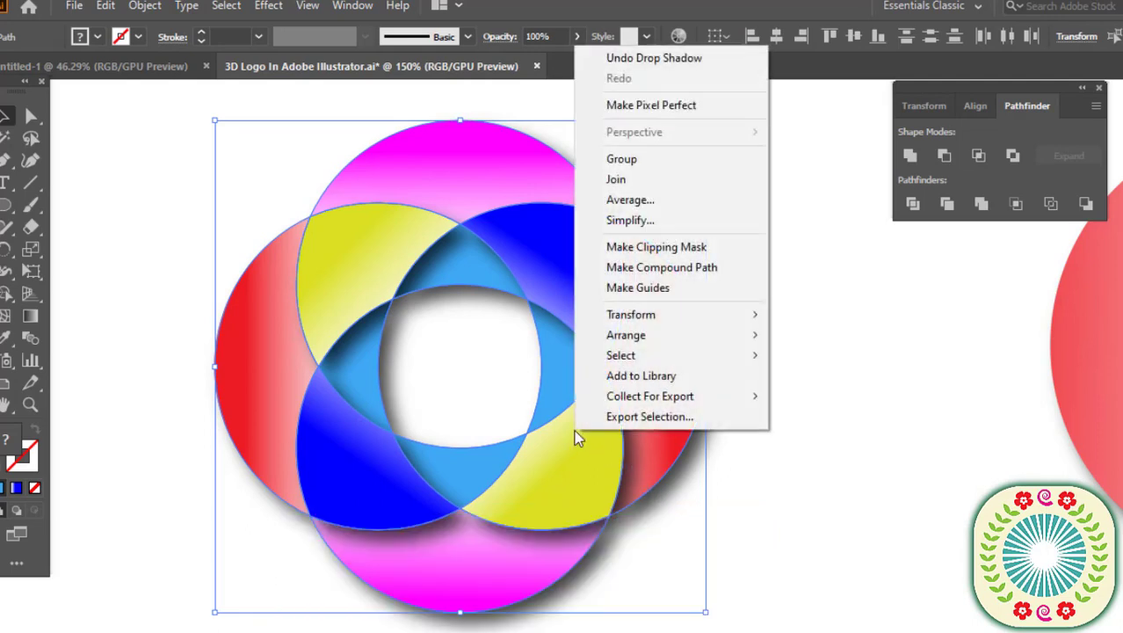
{"action": "left_click", "coordinate": [641, 162]}
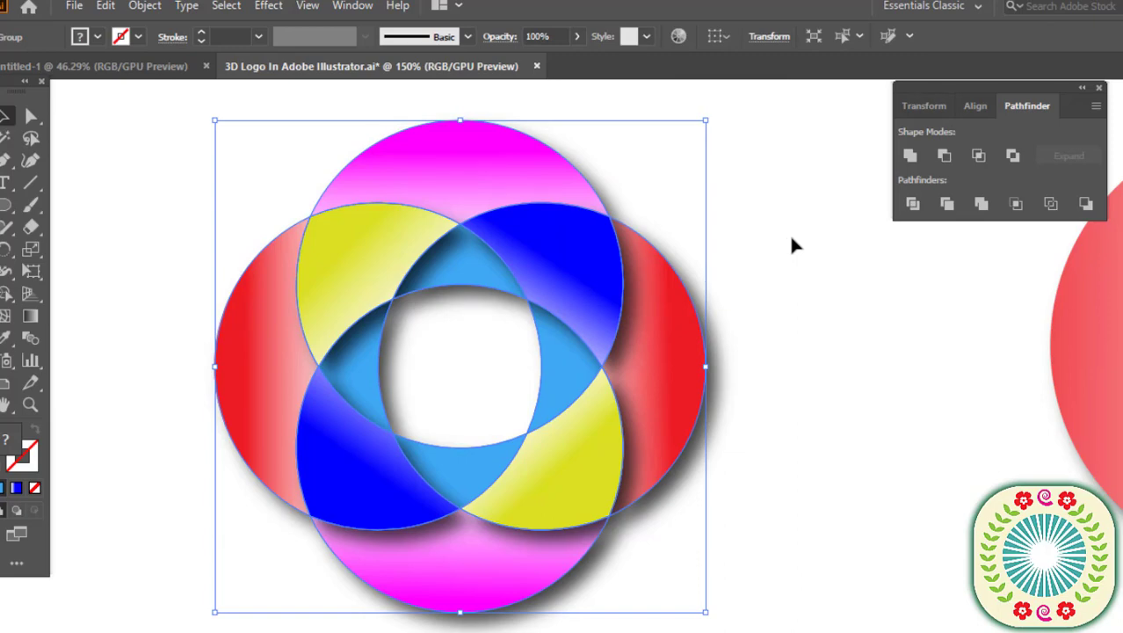
{"action": "left_click", "coordinate": [793, 352]}
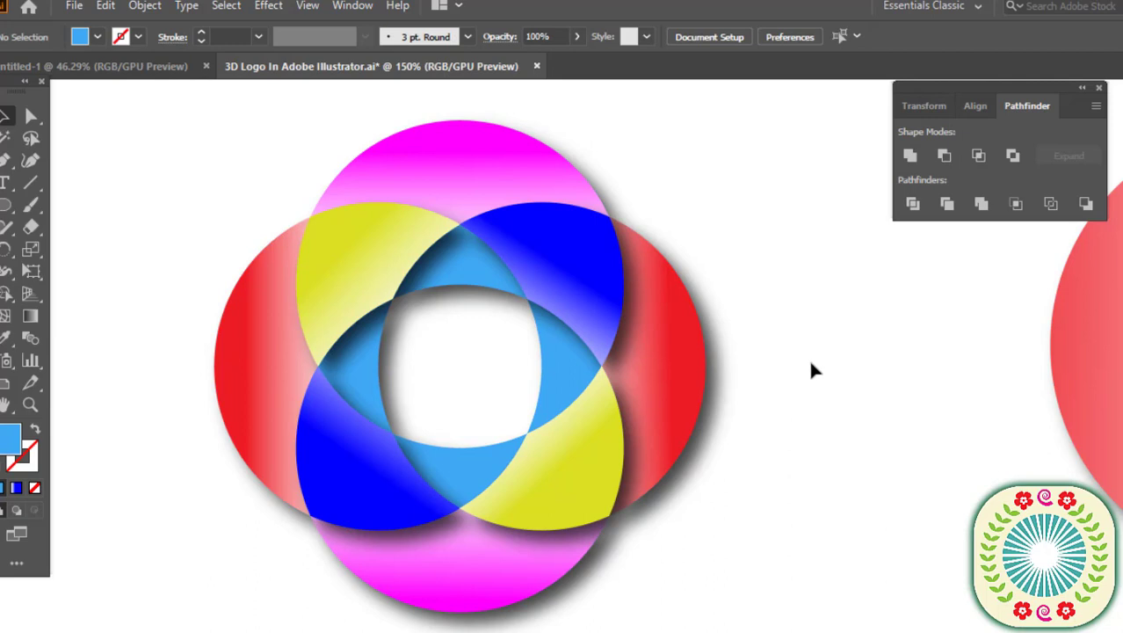